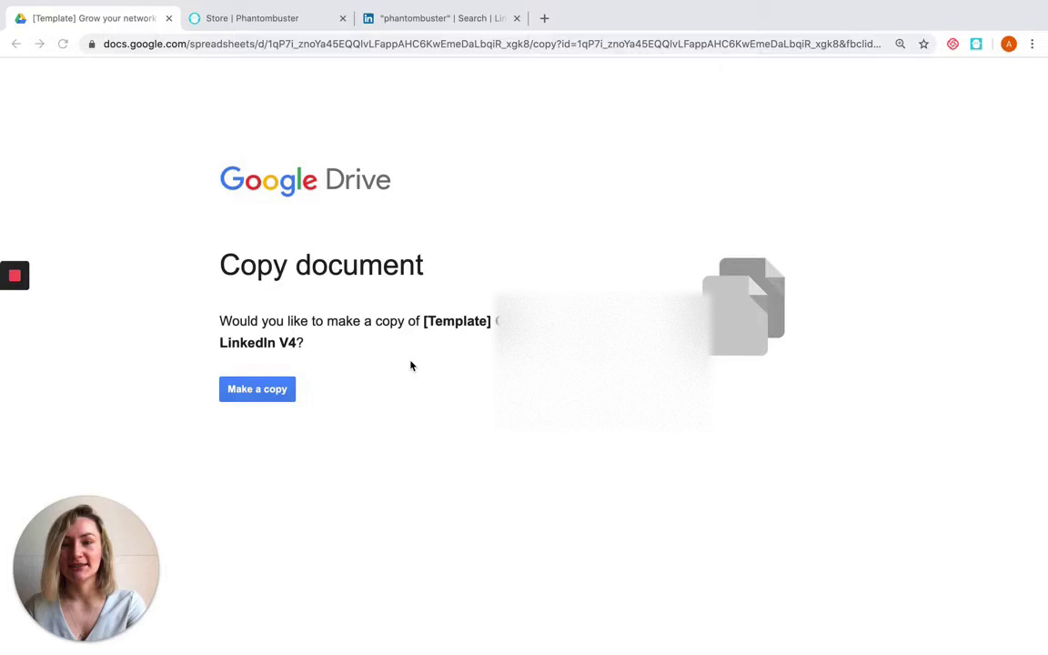
Step: Make a copy of the "[Template] Grow your network on LinkedIn V4" spreadsheet
click(260, 396)
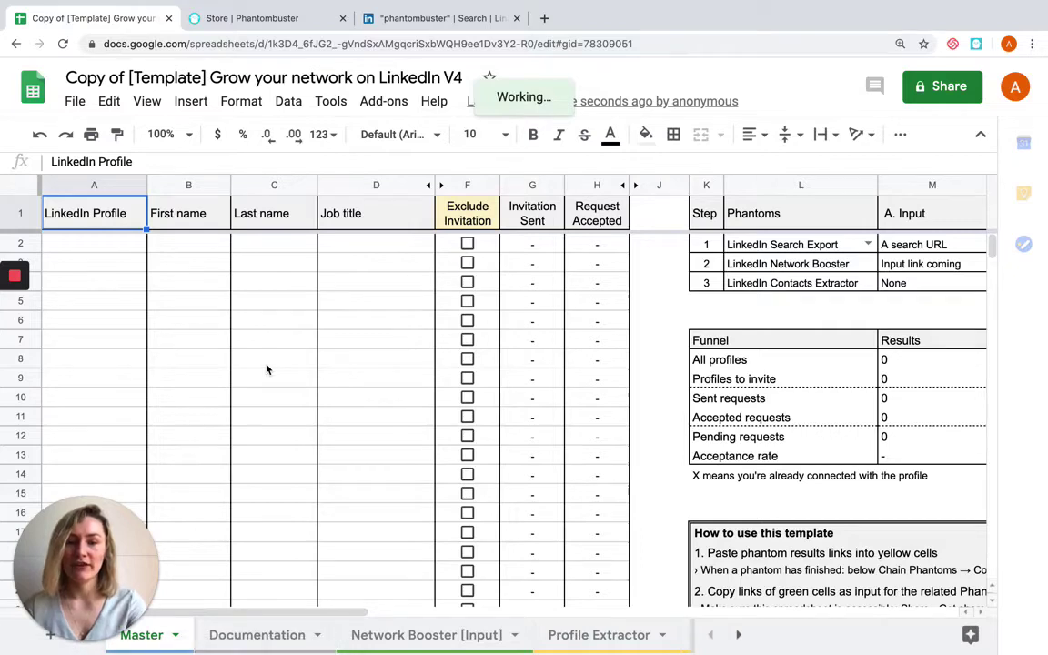
scroll(267, 369, right, 5)
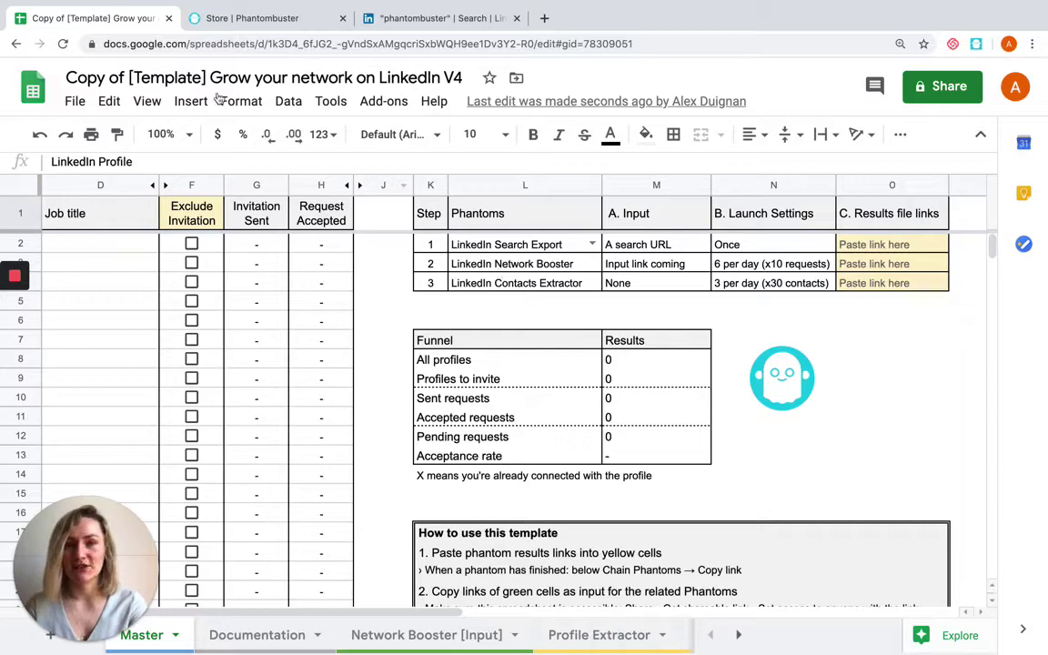
Step: Switch to the Phantombuster store, search the LinkedIn category for "sea" and start setting up the LinkedIn Search Export phantom
click(242, 20)
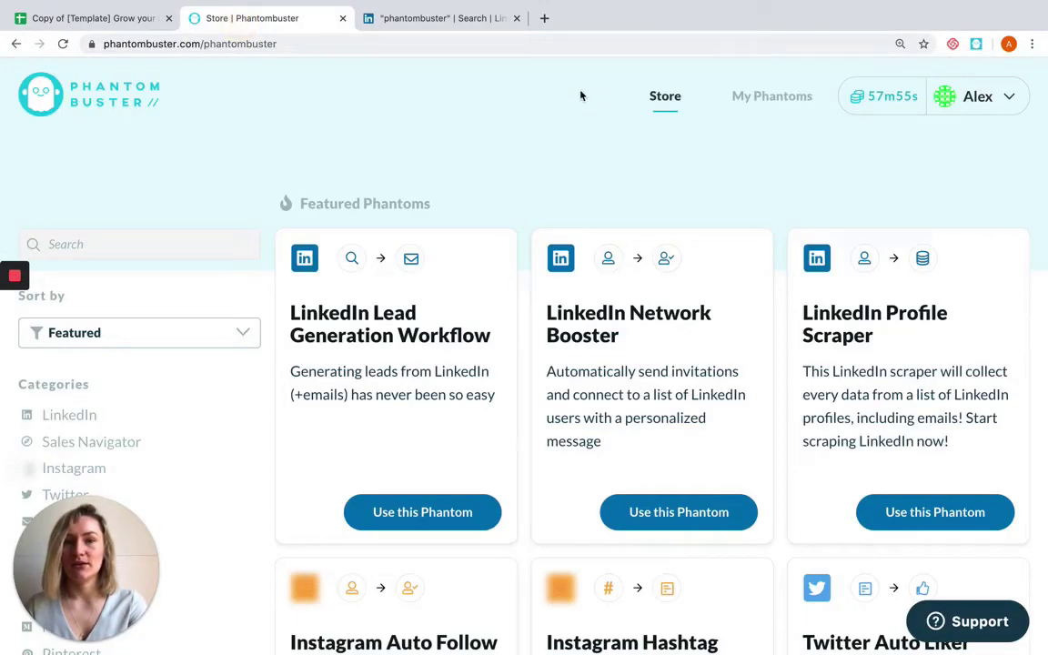
click(69, 415)
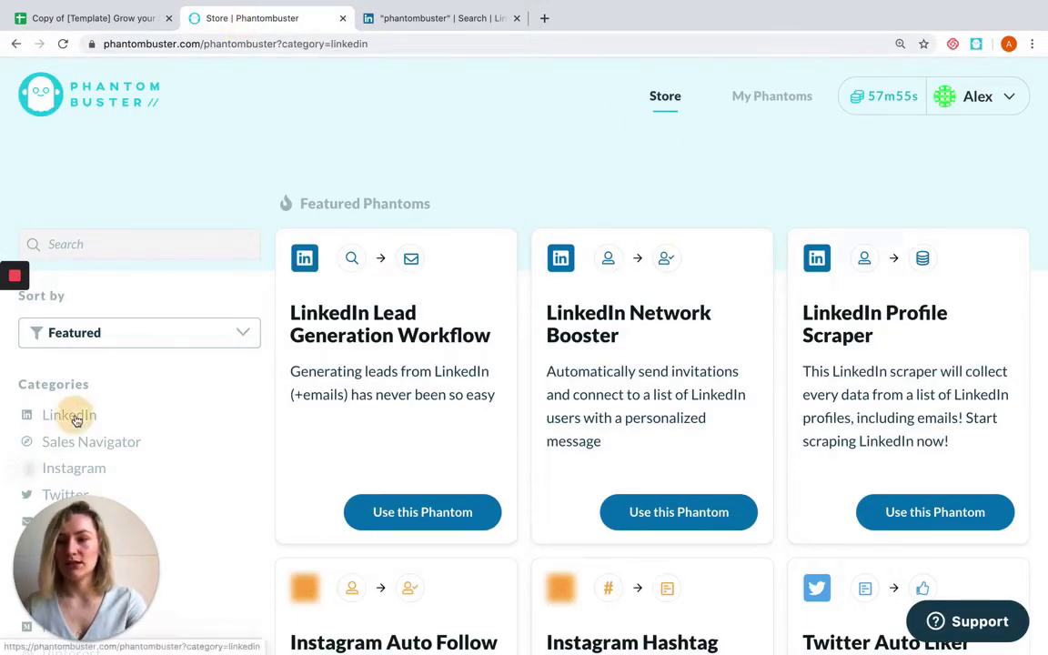
click(144, 245)
text(sea)
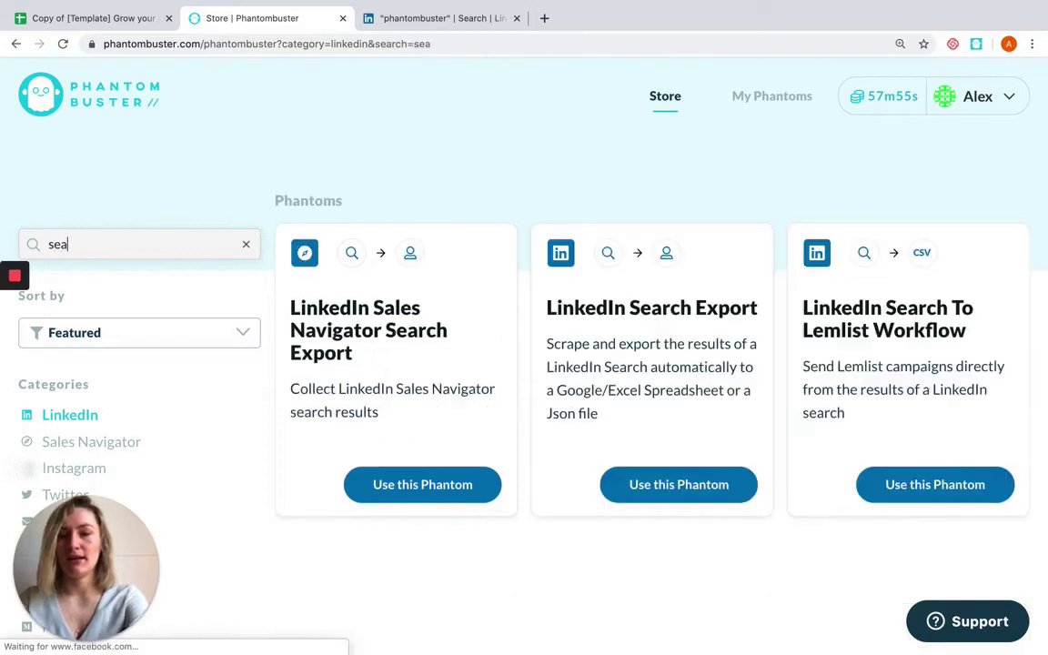
click(697, 488)
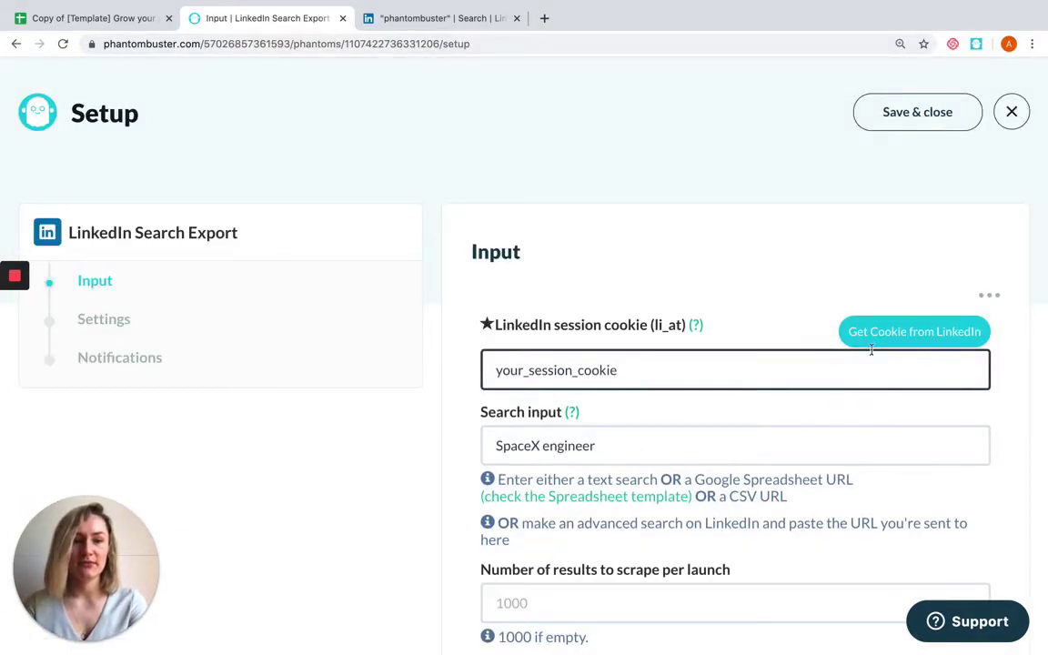
Step: Fill in the LinkedIn session cookie and replace the search input with the URL of the "phantombuster" LinkedIn people search
click(883, 333)
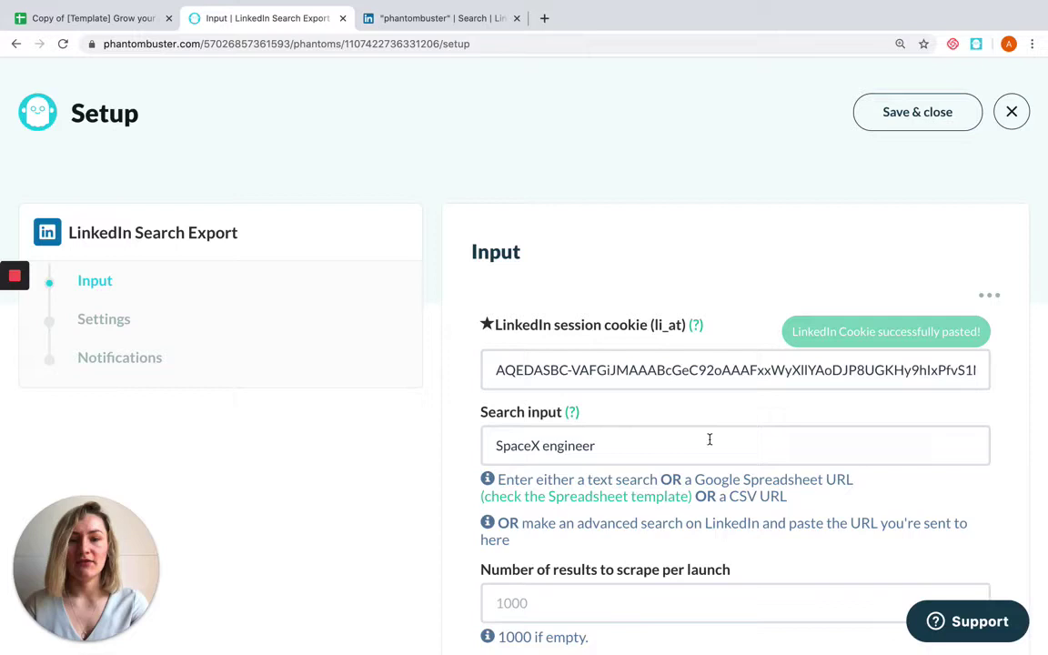
drag(620, 444, 480, 444)
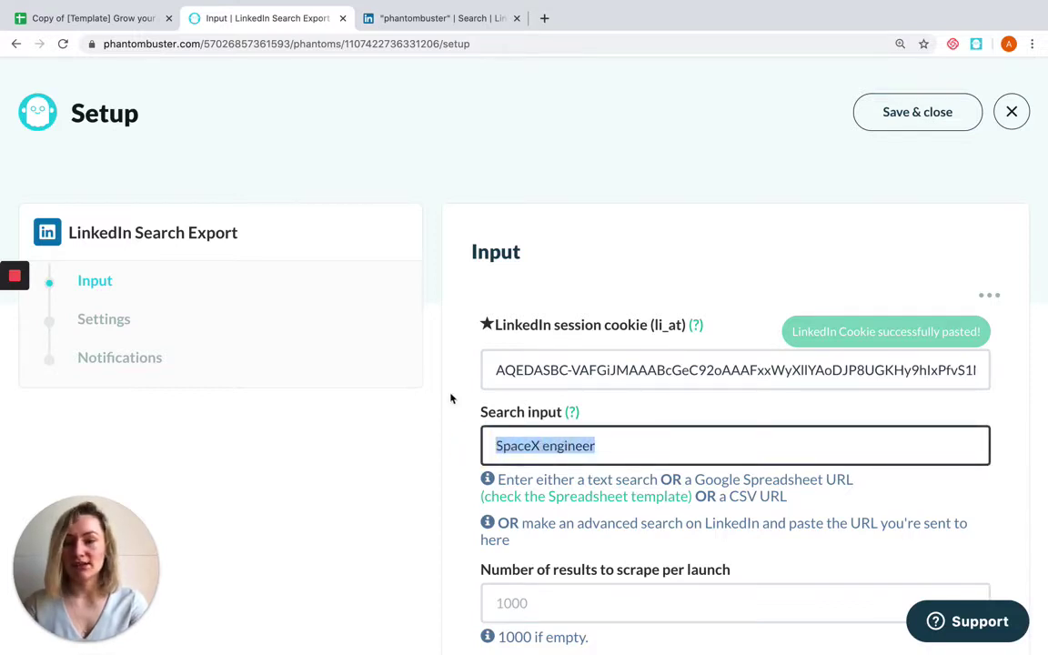
click(418, 18)
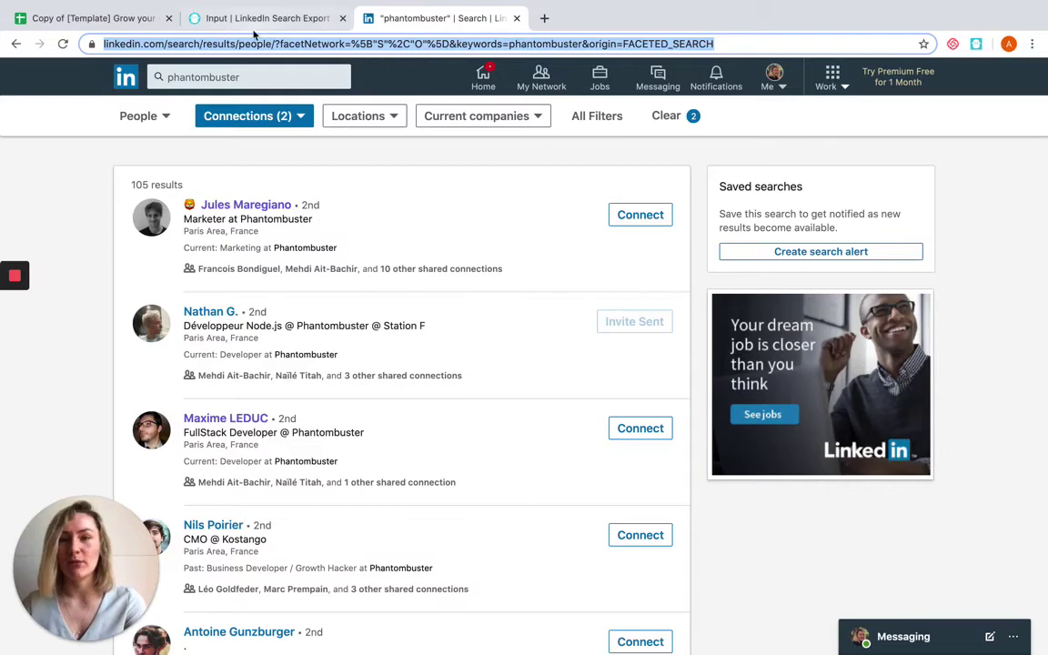
click(226, 20)
key(ctrl+v)
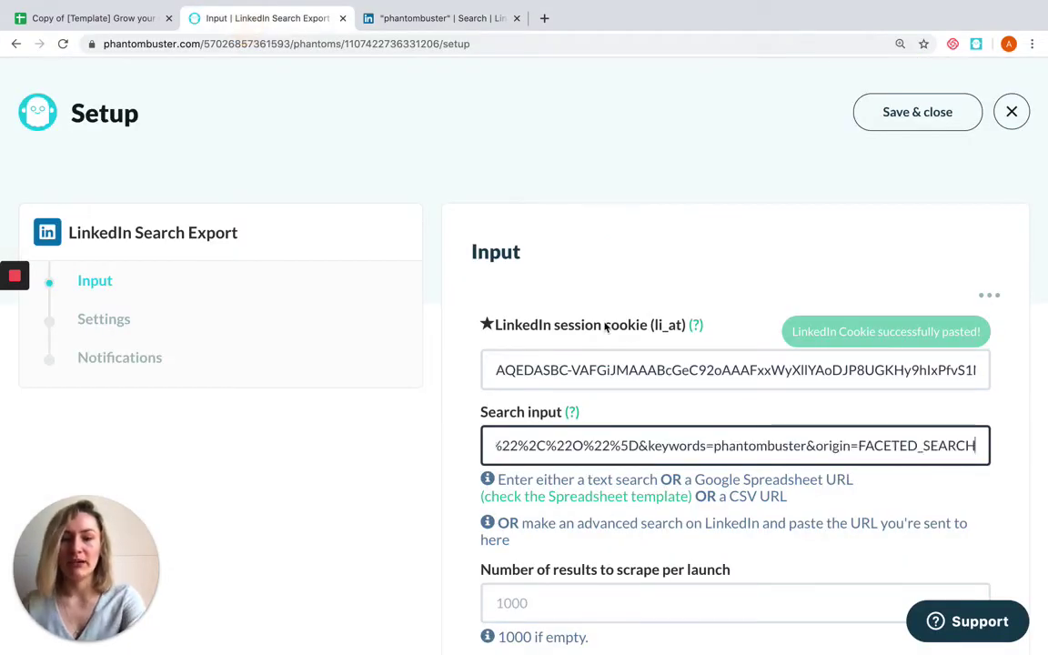
click(470, 451)
Step: Set the number of results to scrape per launch to 10 and save the phantom's input settings
scroll(468, 452, down, 1)
scroll(491, 452, down, 2)
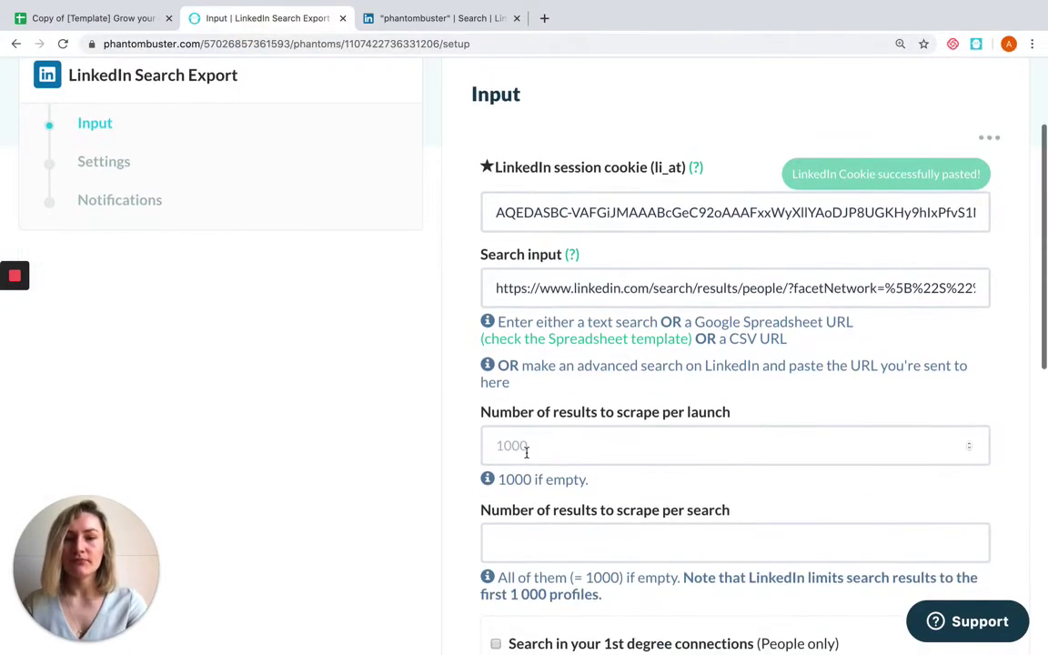
click(524, 447)
text(10)
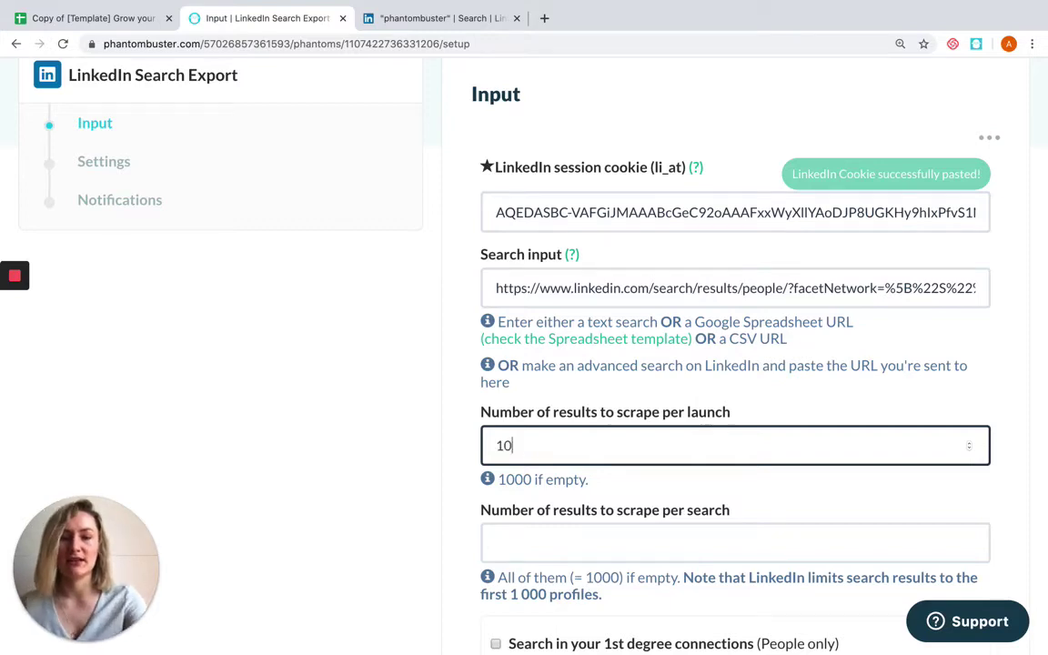
click(464, 456)
scroll(467, 463, down, 8)
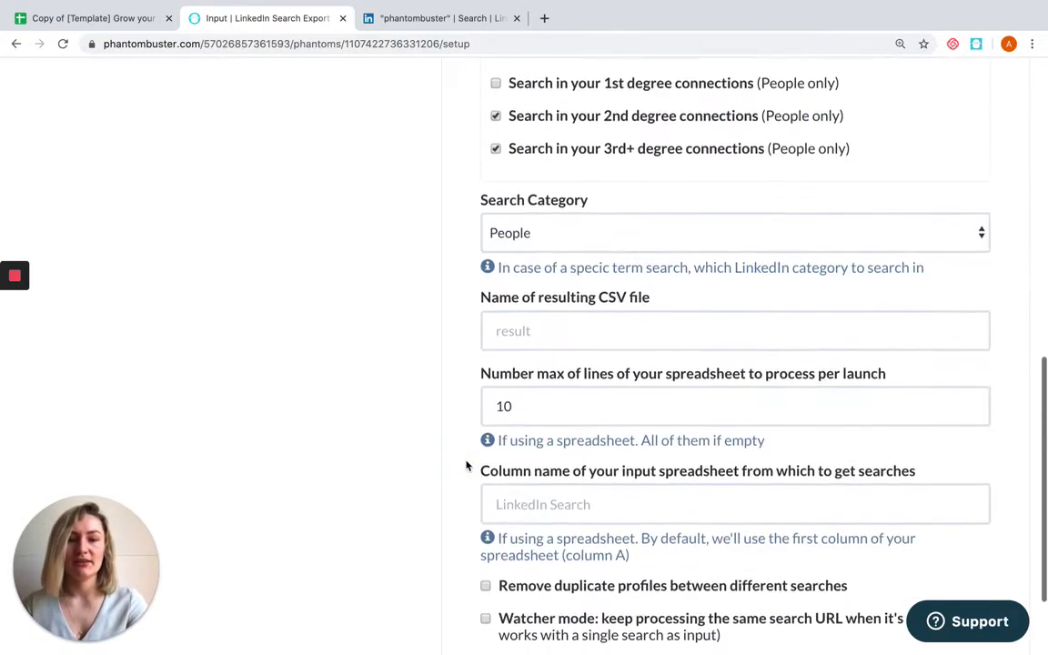
click(939, 565)
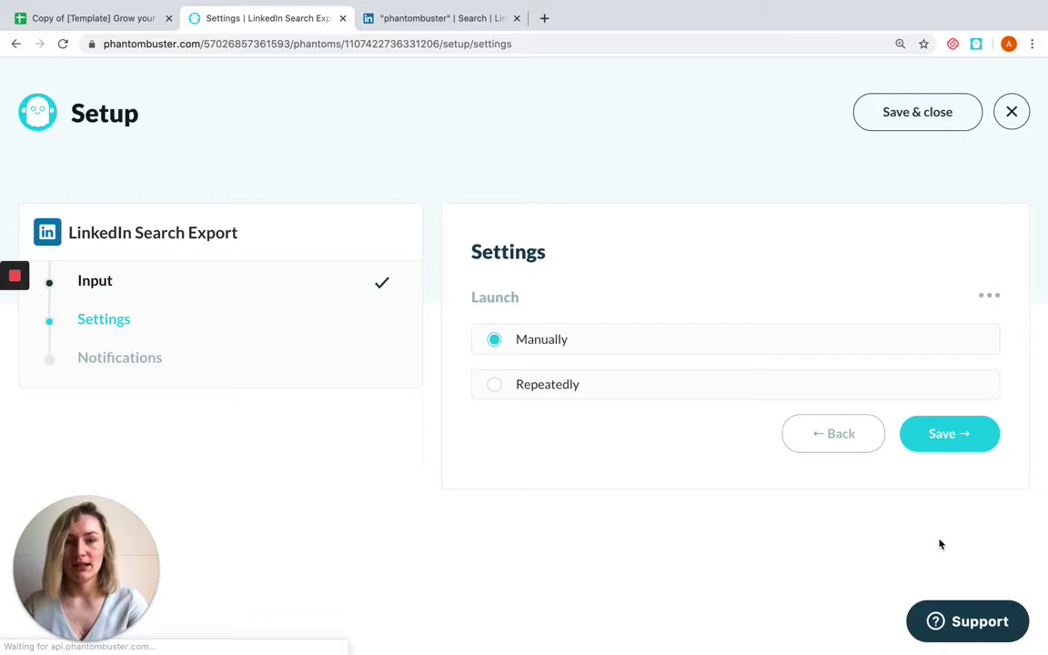
Step: Save the manual launch setting and the default notifications, and launch the LinkedIn Search Export phantom
click(959, 445)
click(950, 505)
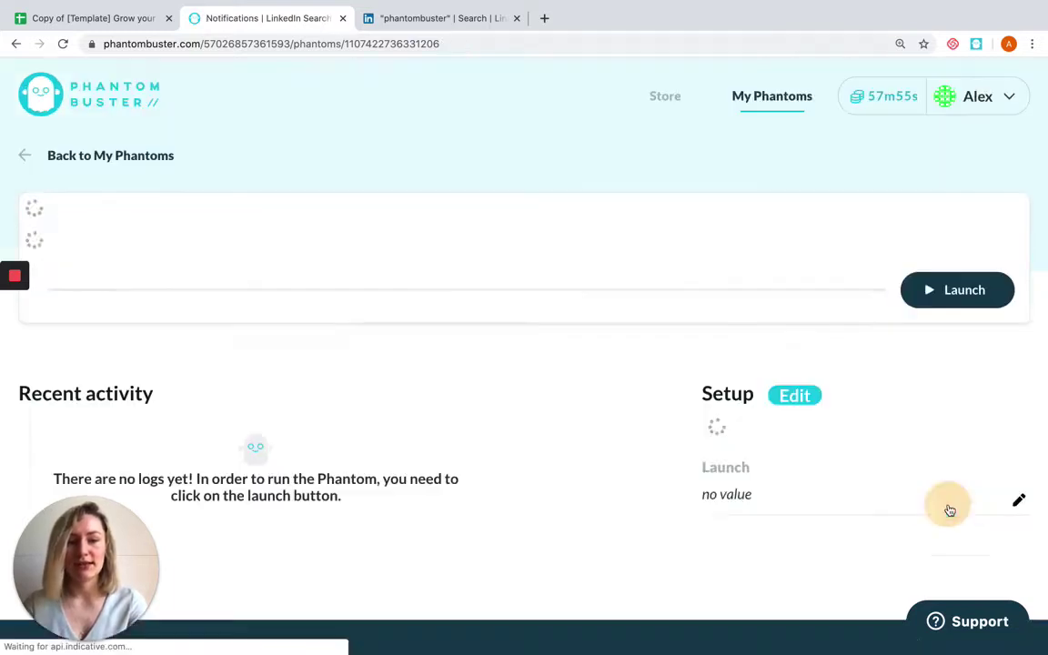
click(933, 338)
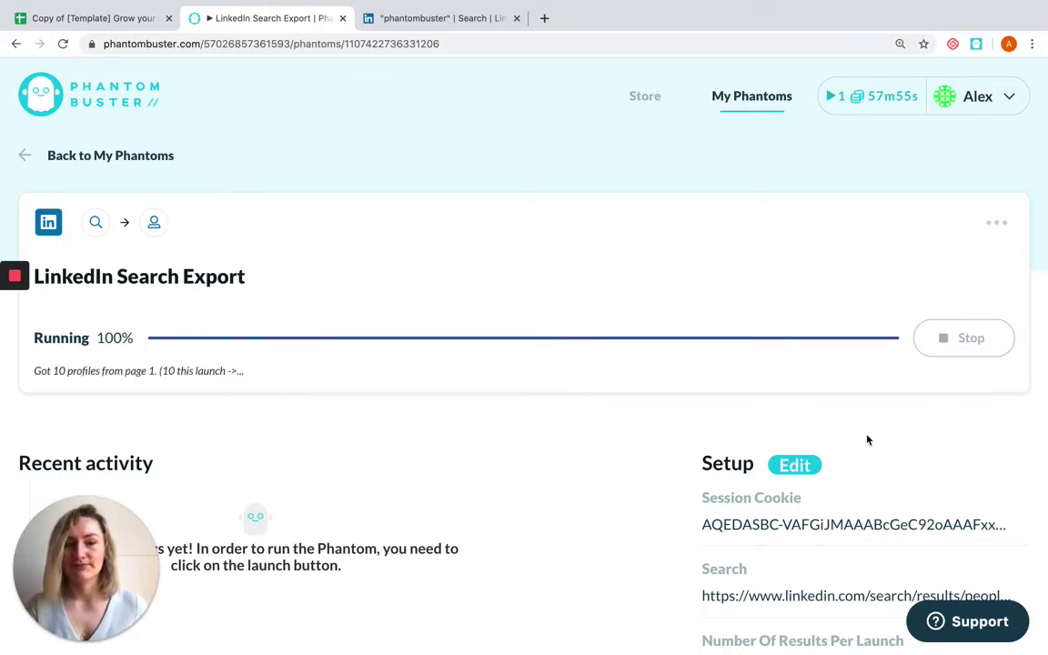
Step: Copy the phantom's results file link and paste it into cell O2 of the Master sheet for LinkedIn Search Export
scroll(867, 441, down, 1)
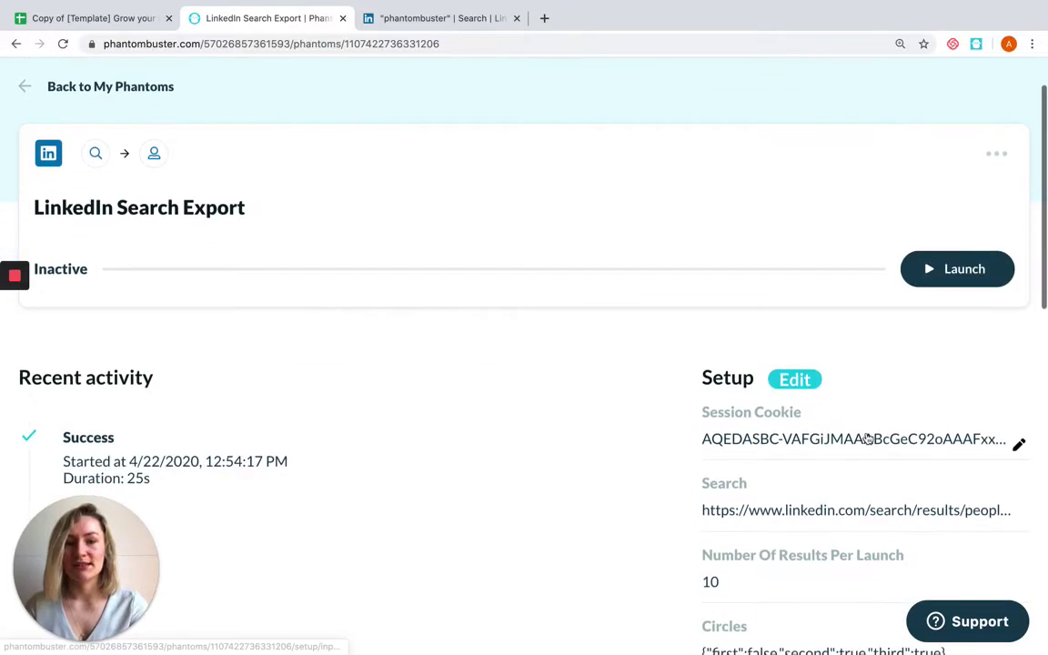
scroll(802, 451, down, 1)
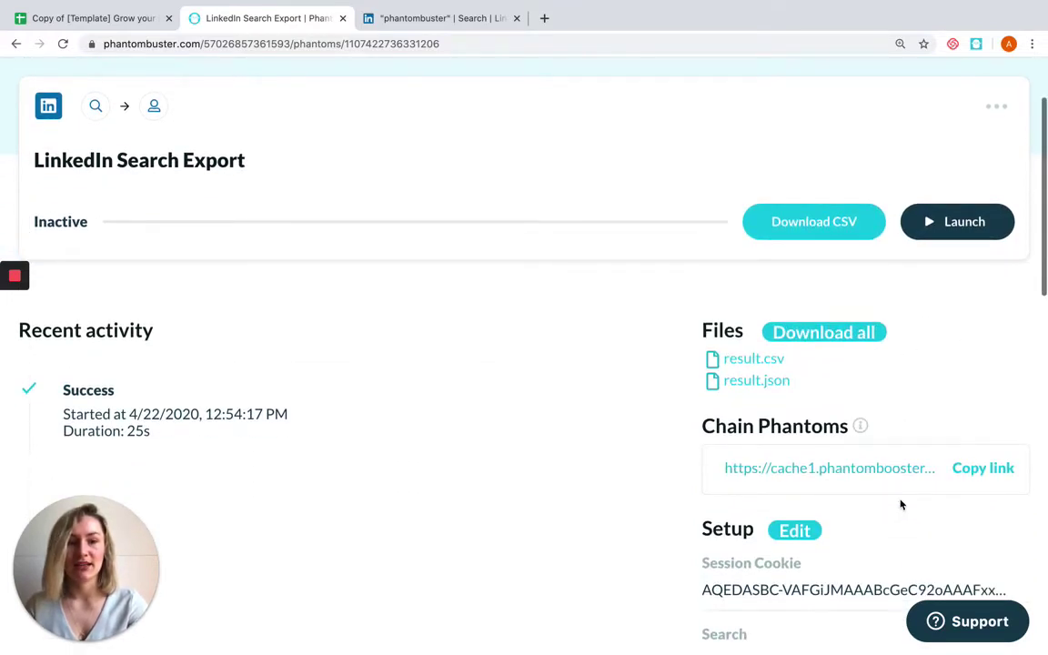
click(972, 470)
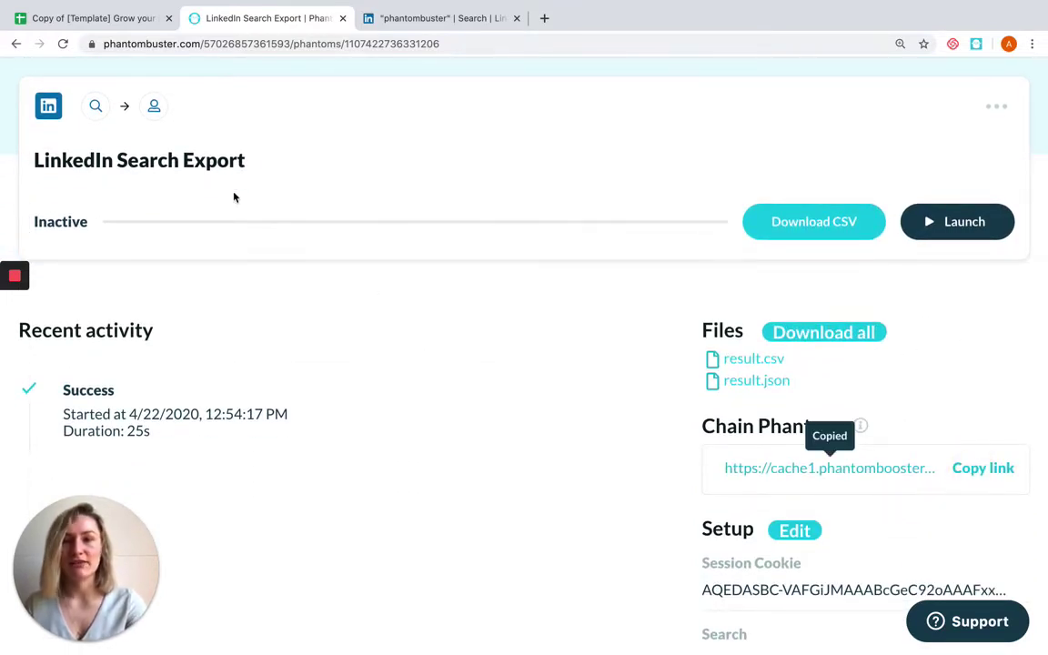
click(92, 20)
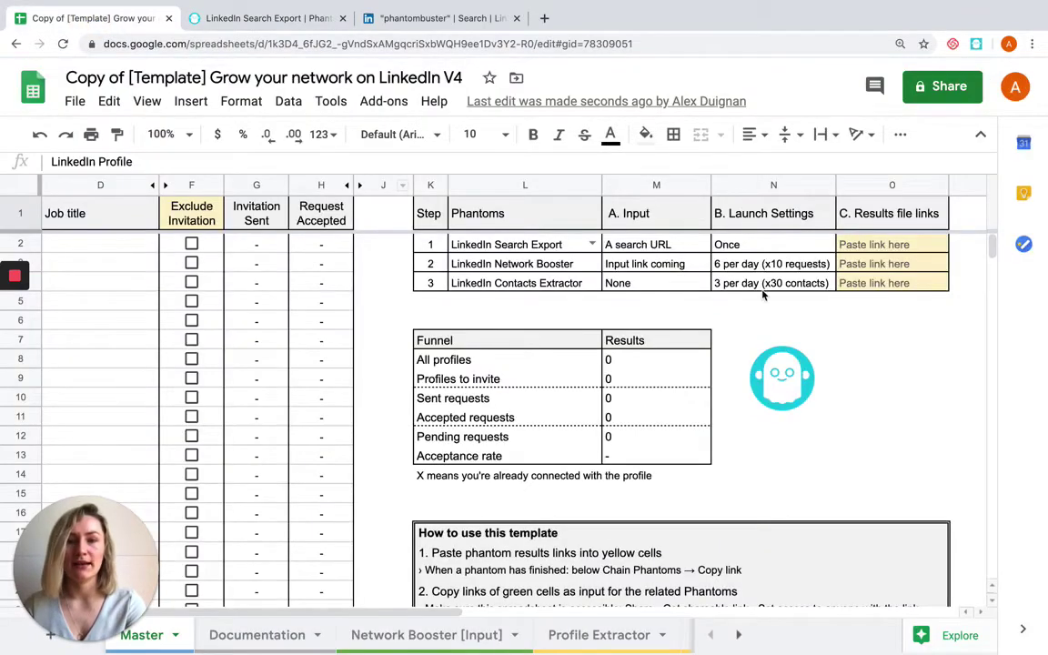
click(924, 247)
key(ctrl+v)
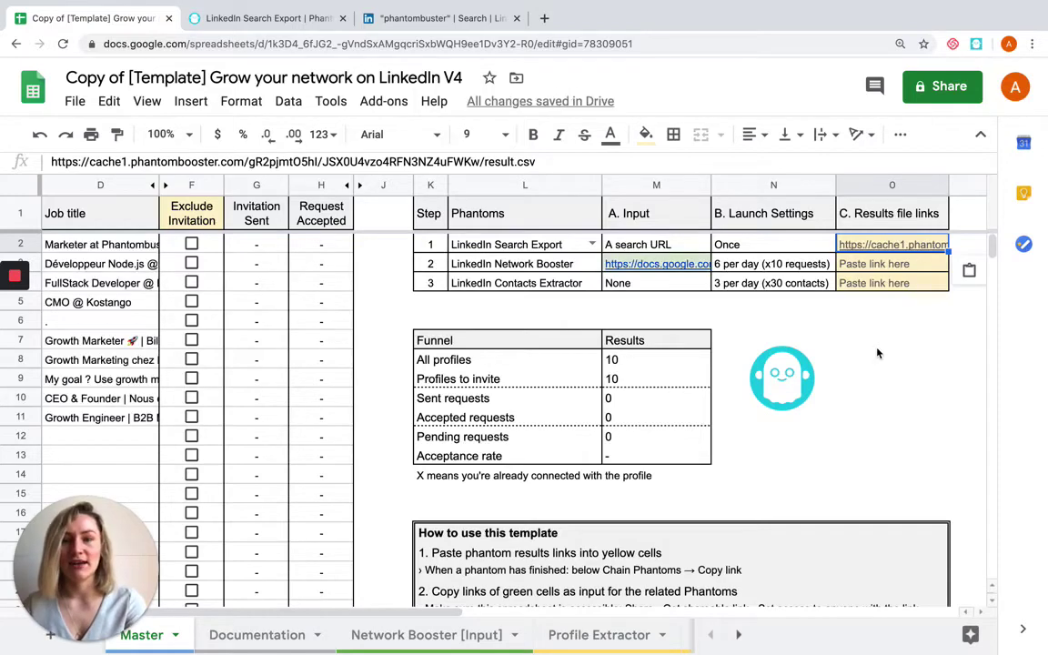
Step: Turn on link sharing for the spreadsheet so that anyone with the link can view it
scroll(878, 353, left, 5)
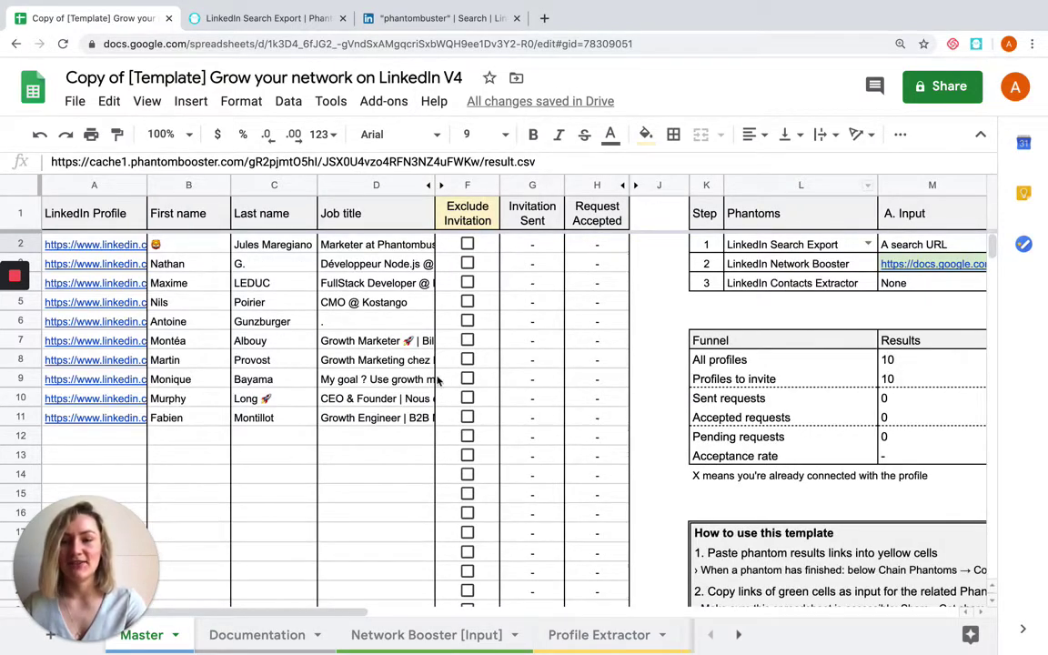
scroll(395, 385, right, 5)
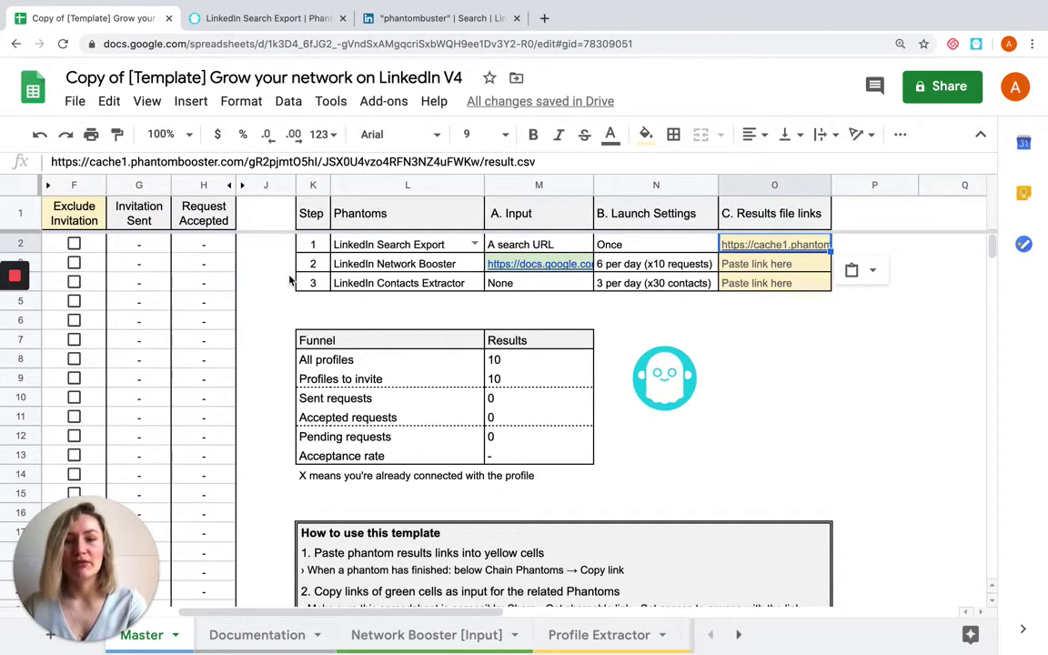
scroll(289, 280, left, 5)
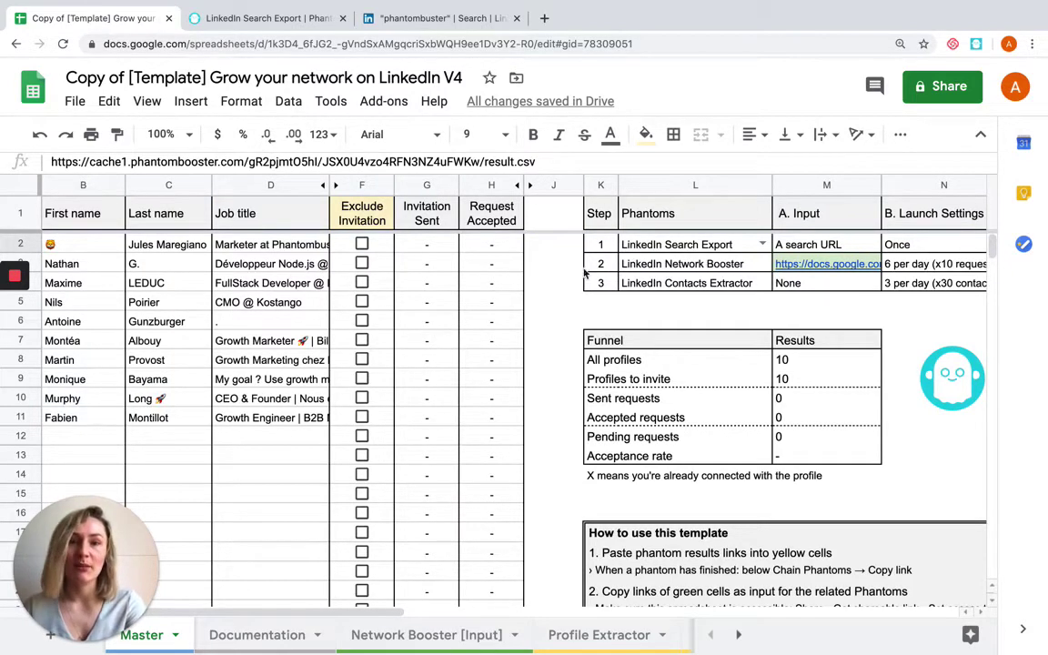
click(941, 86)
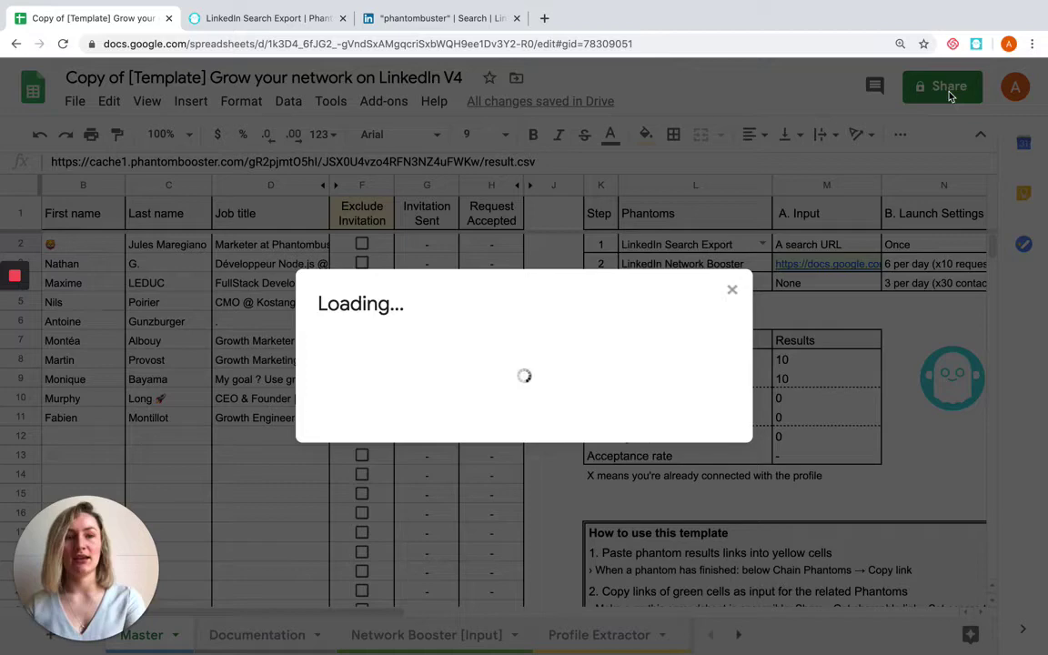
click(695, 271)
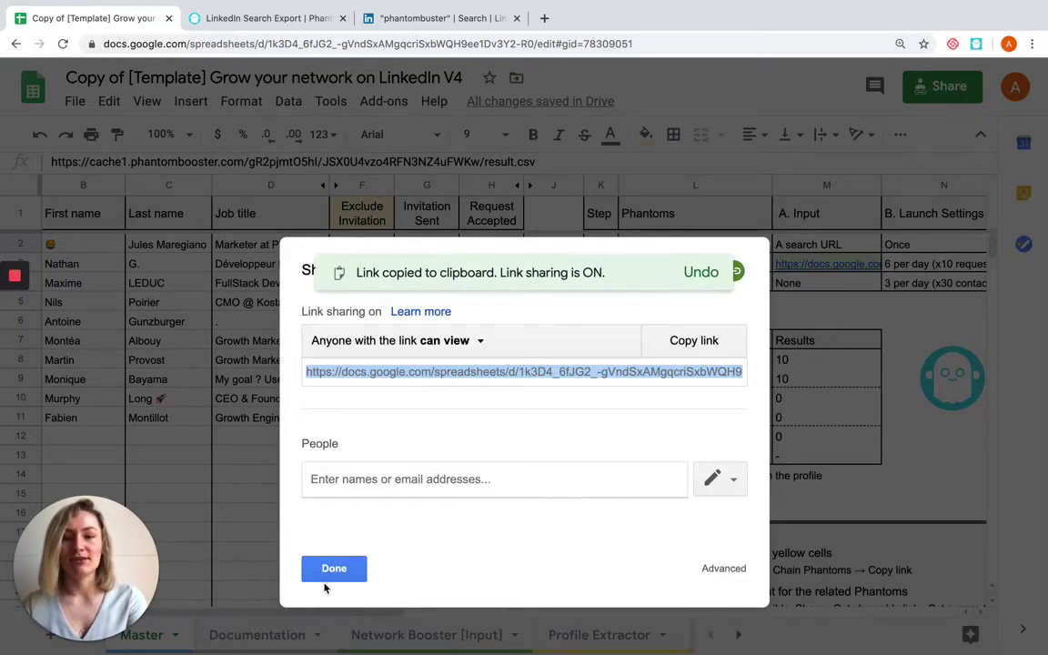
click(334, 570)
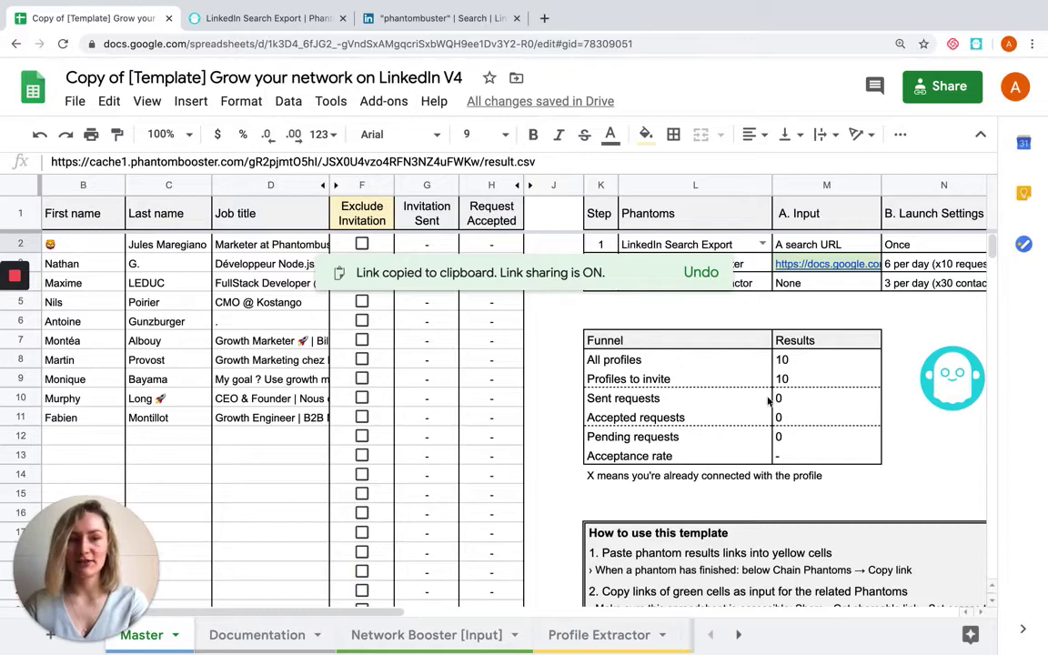
Step: Copy the Network Booster input link from cell M3 and start setting up the LinkedIn Network Booster phantom from the Phantombuster store
click(814, 264)
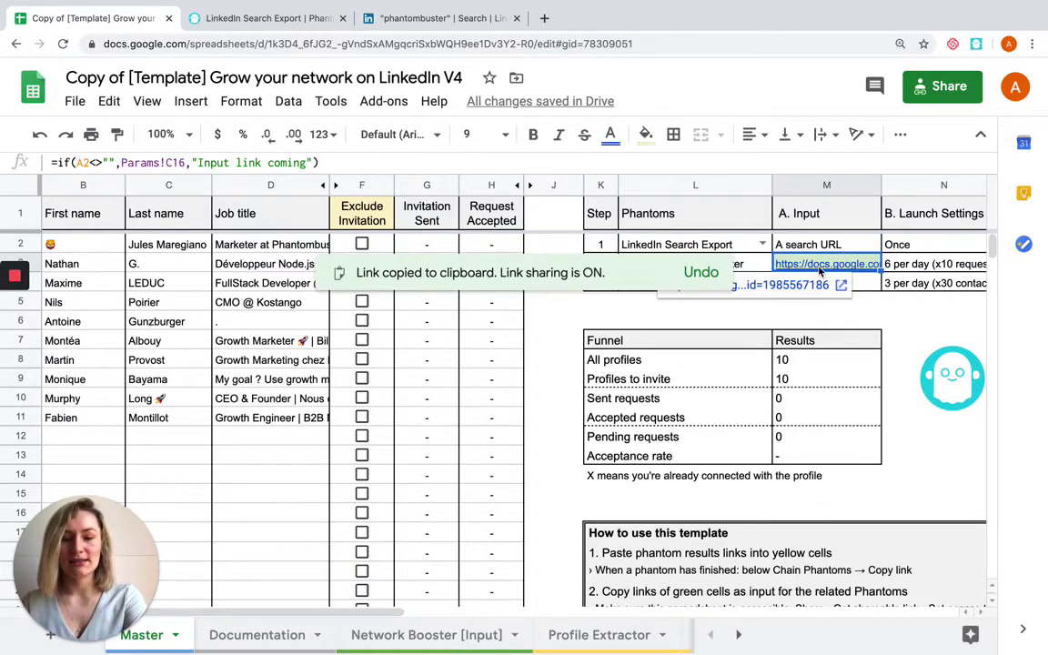
click(263, 18)
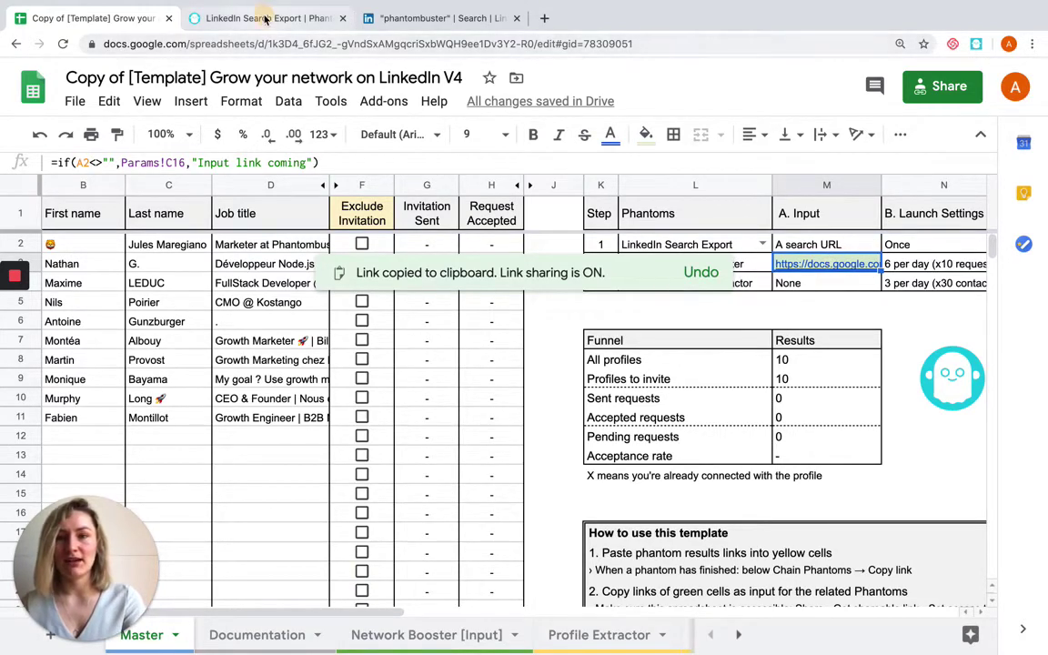
scroll(541, 276, up, 3)
click(667, 96)
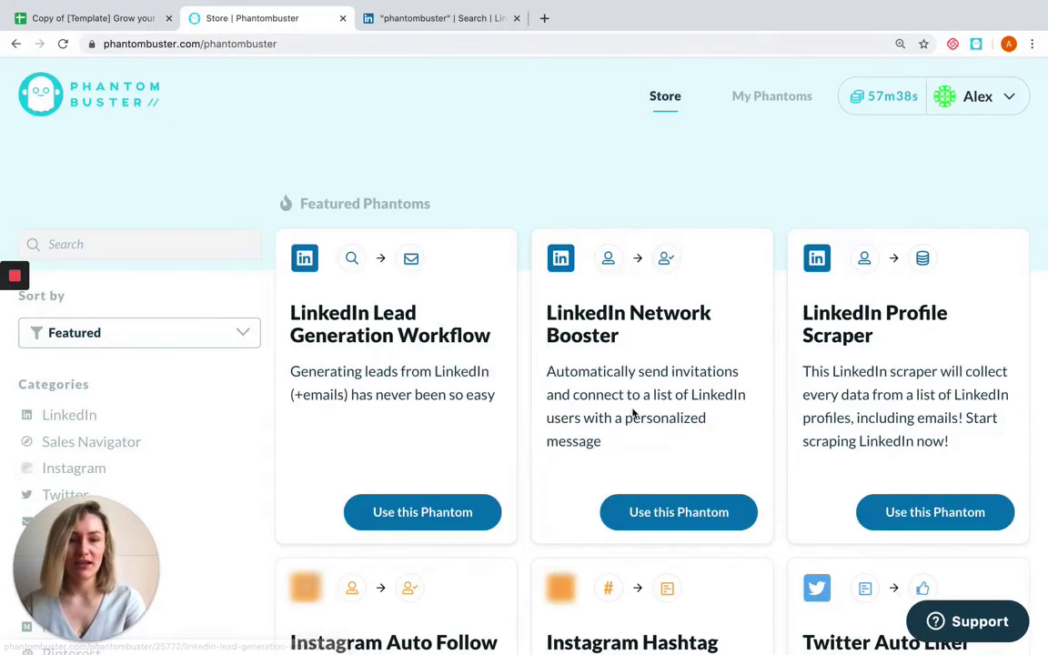
click(675, 517)
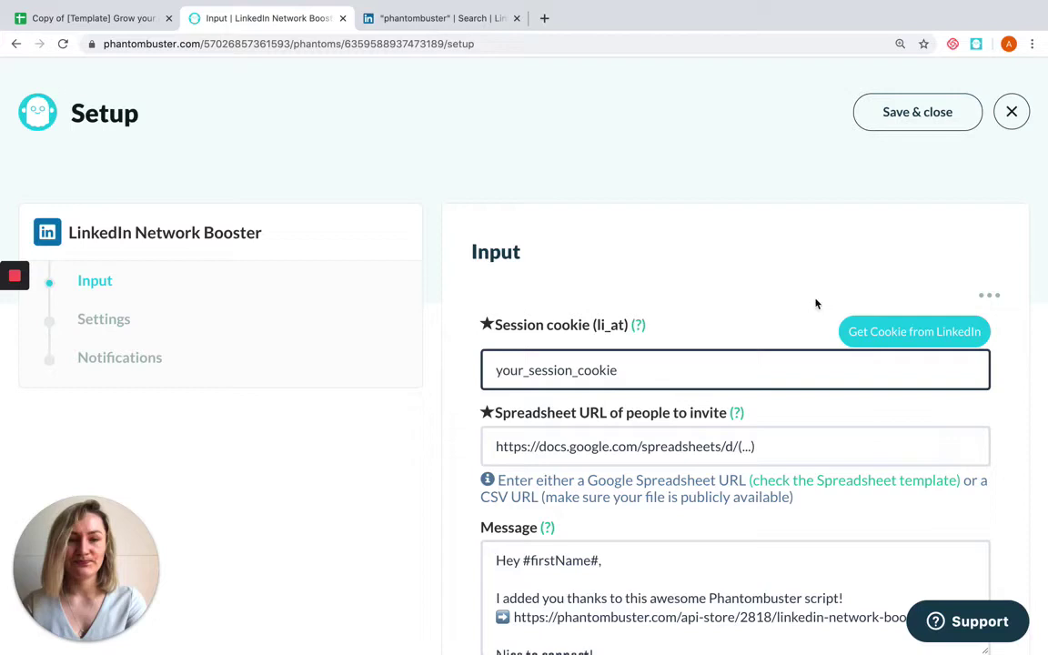
Step: Fill in the LinkedIn session cookie and replace the spreadsheet URL of people to invite with the copied link
click(913, 333)
click(744, 445)
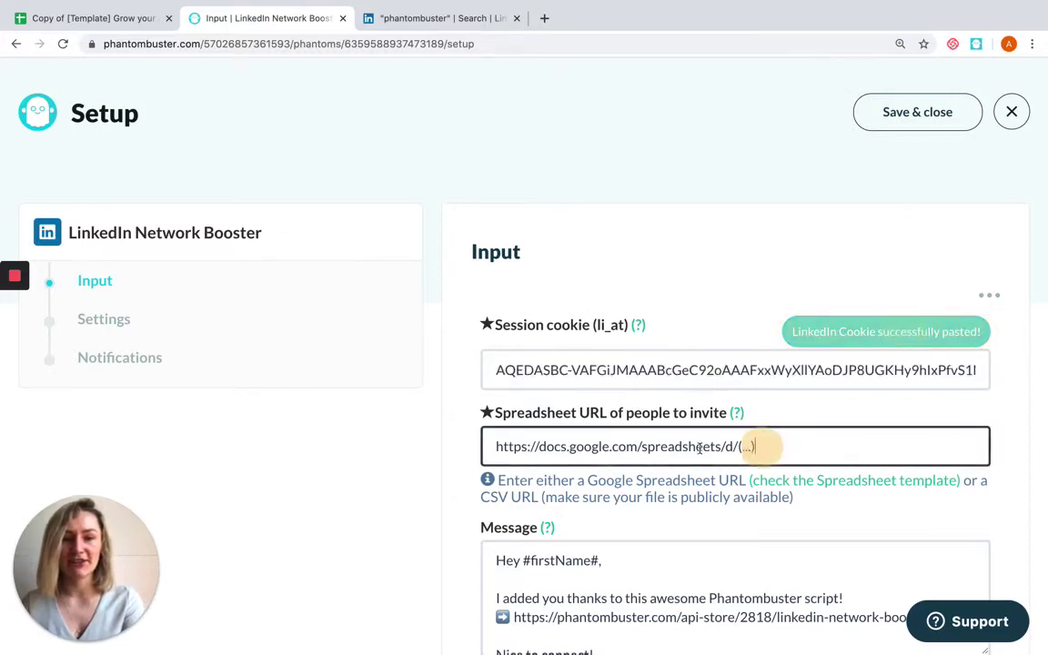
drag(755, 446, 490, 449)
key(ctrl+v)
click(460, 452)
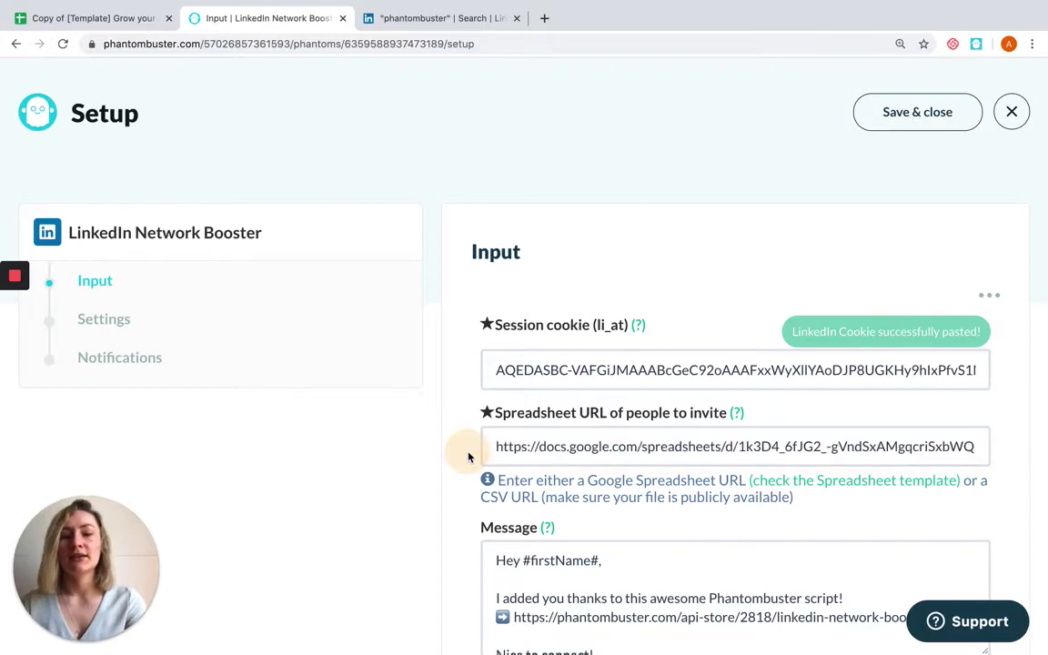
Step: Delete the whole default invitation message so that invites are sent without a message
scroll(469, 457, down, 2)
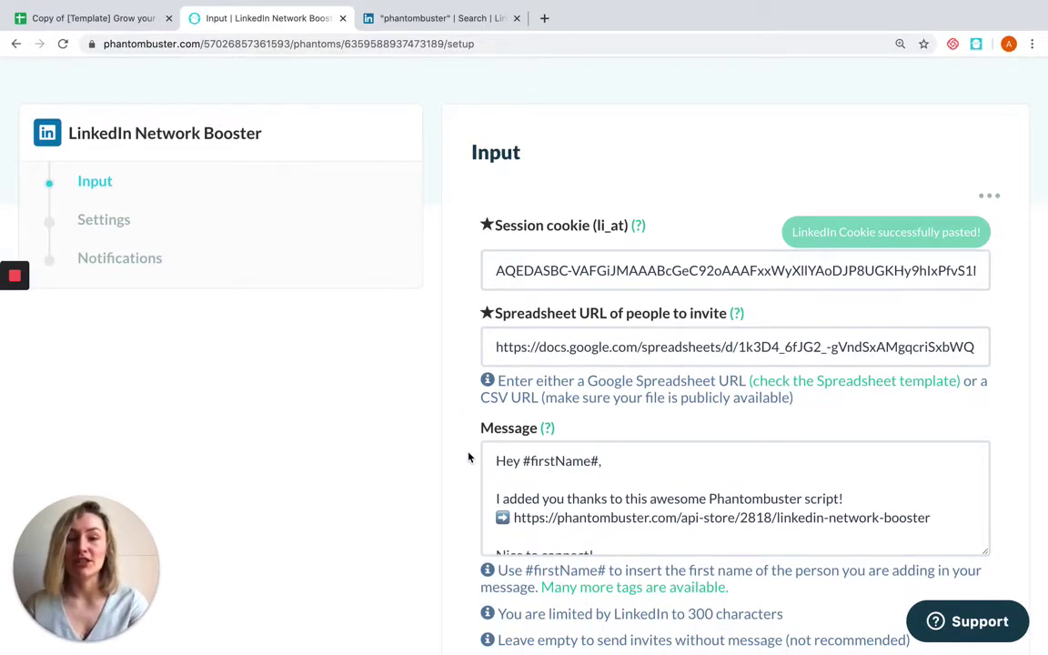
scroll(483, 460, down, 1)
scroll(453, 515, down, 2)
scroll(526, 464, down, 1)
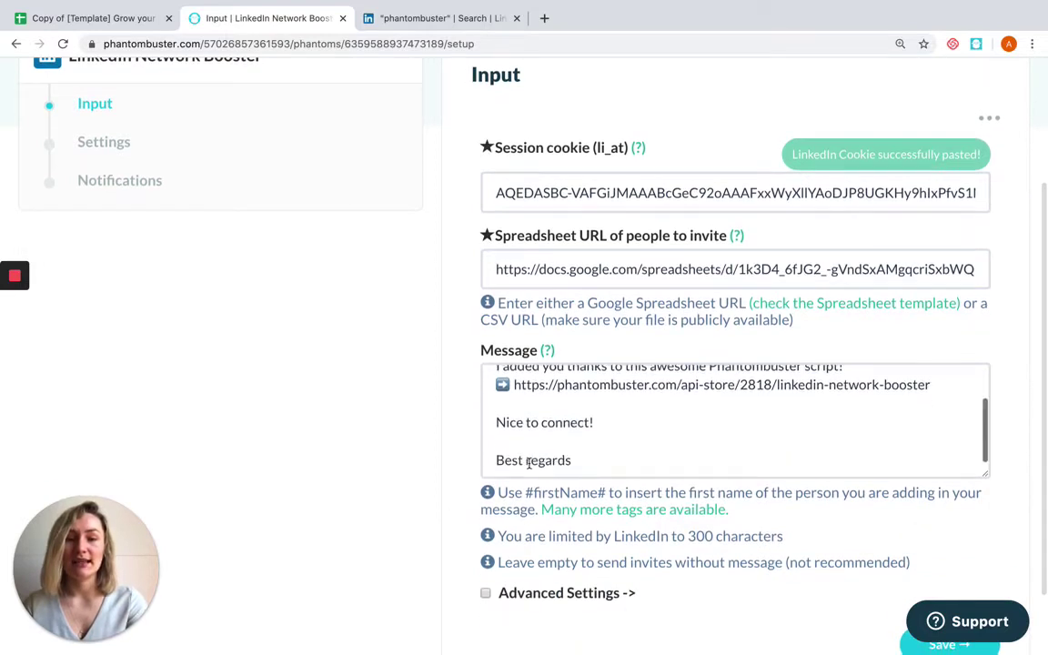
scroll(529, 463, up, 3)
drag(495, 394, 620, 498)
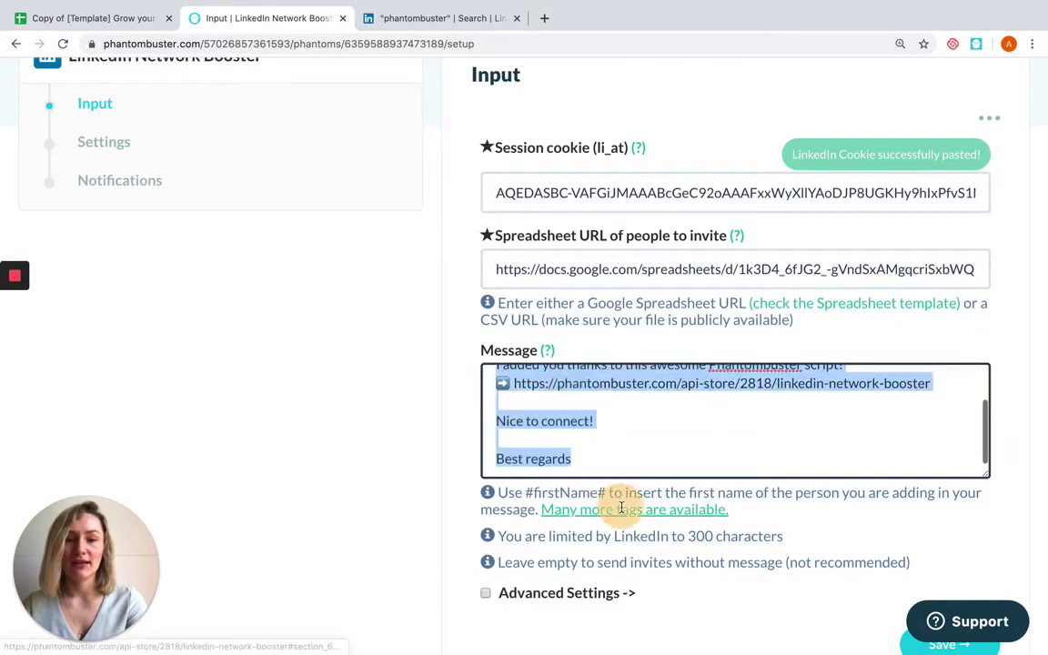
key(BackSpace)
click(469, 471)
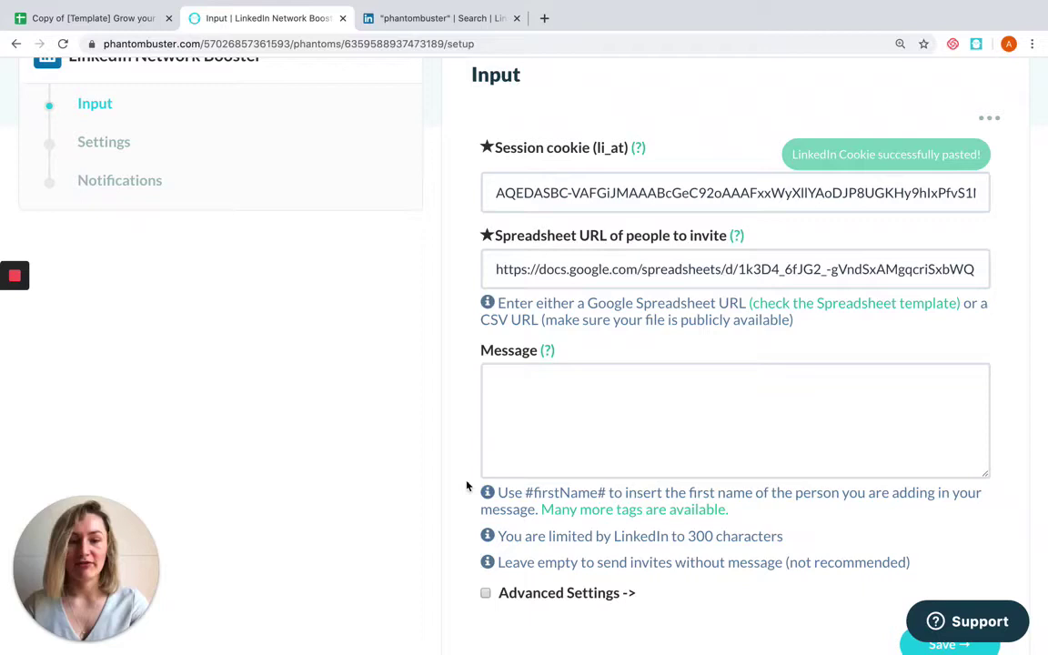
Step: Enable the advanced settings, set the number of invites per launch to 2, and save the Network Booster input
scroll(472, 546, down, 1)
click(485, 523)
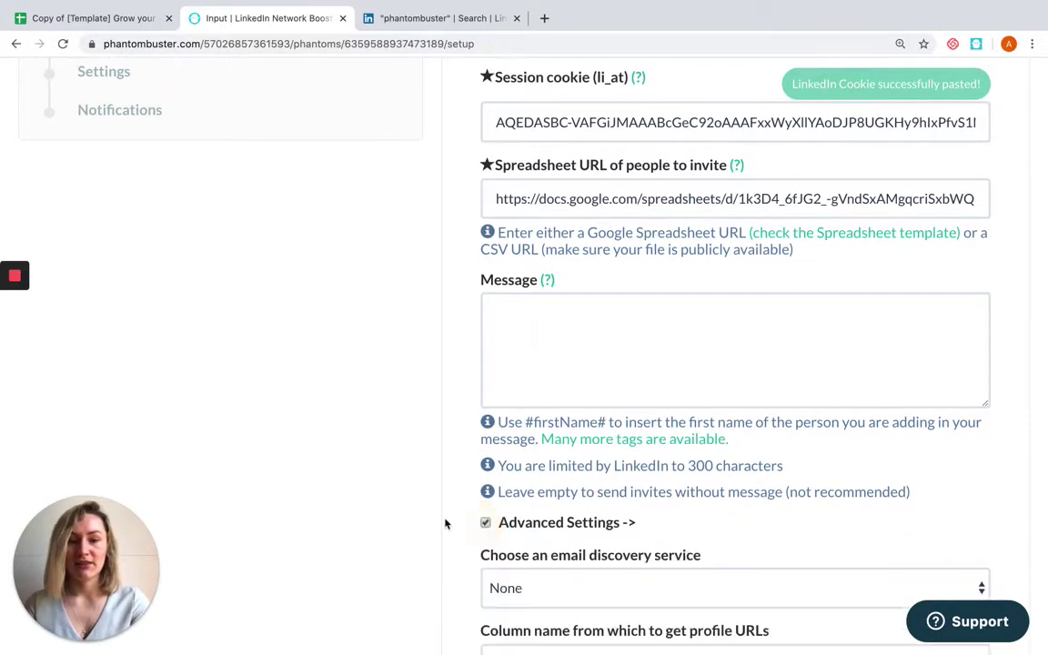
scroll(445, 524, down, 3)
scroll(537, 539, down, 1)
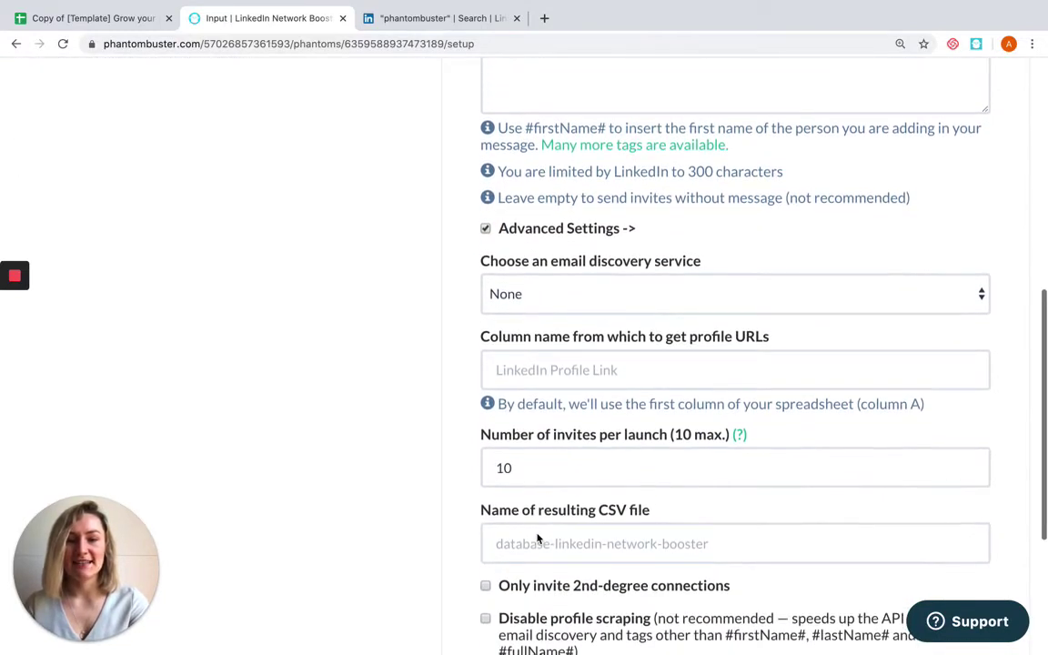
click(529, 459)
drag(528, 460, 461, 461)
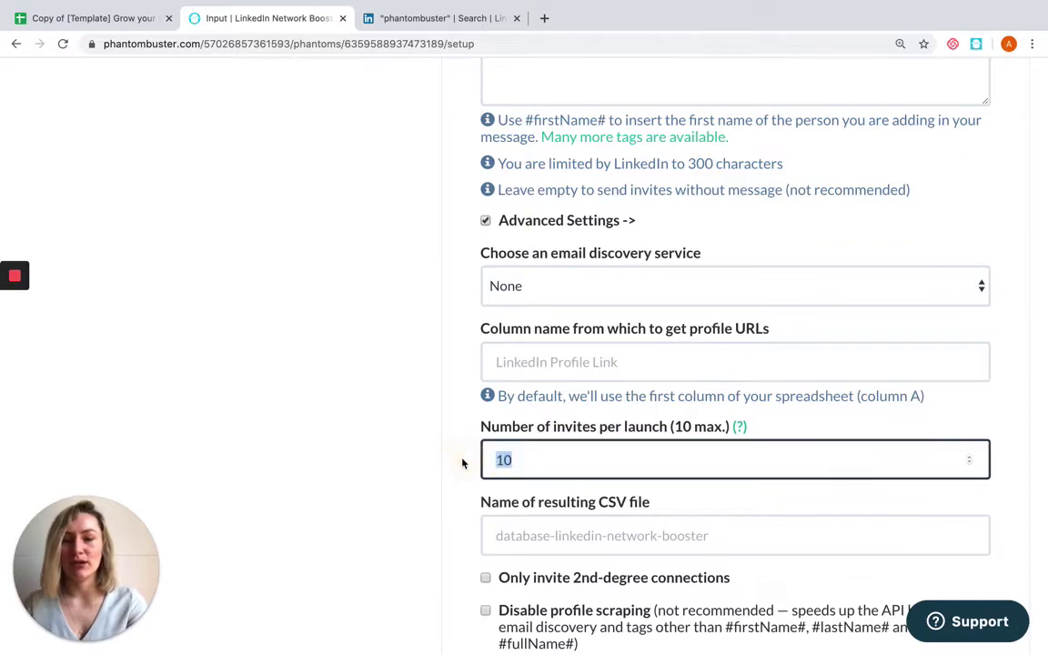
text(2)
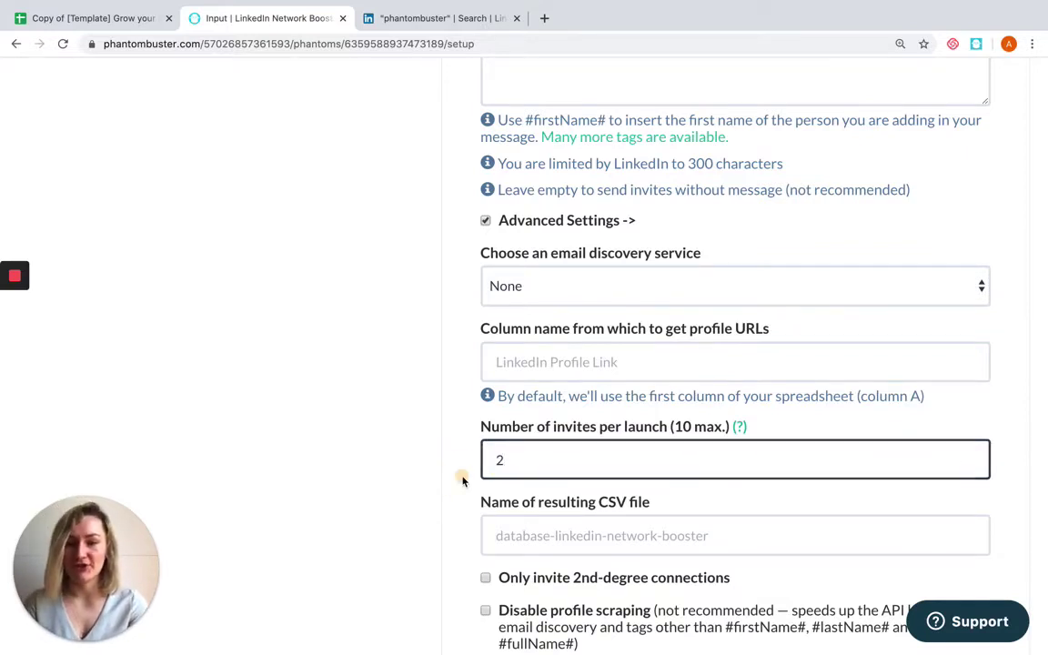
click(460, 477)
scroll(460, 477, down, 5)
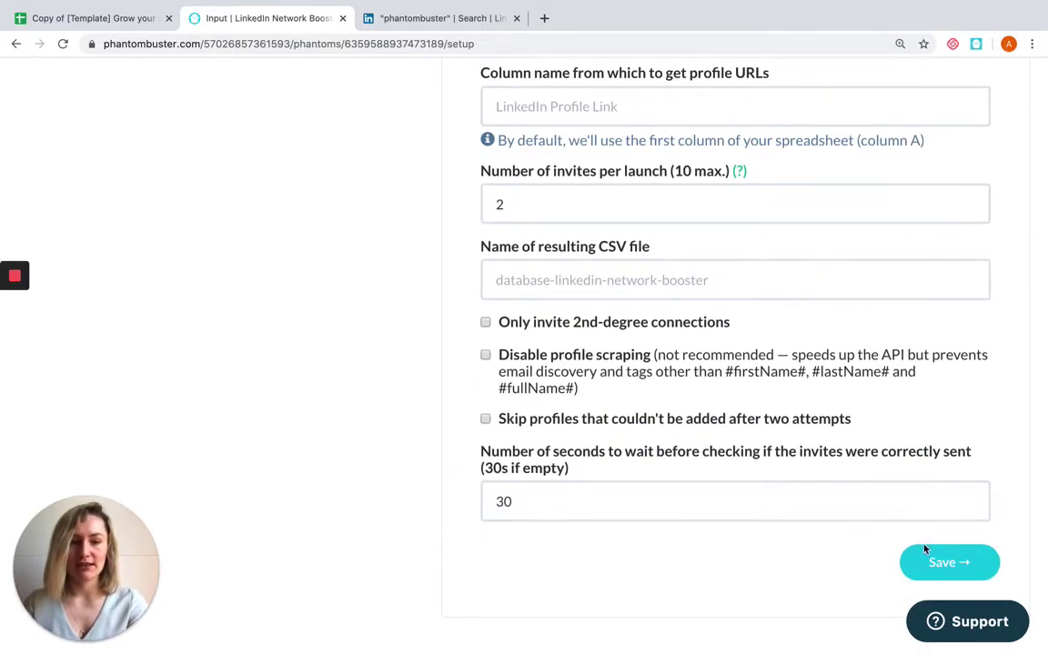
click(937, 562)
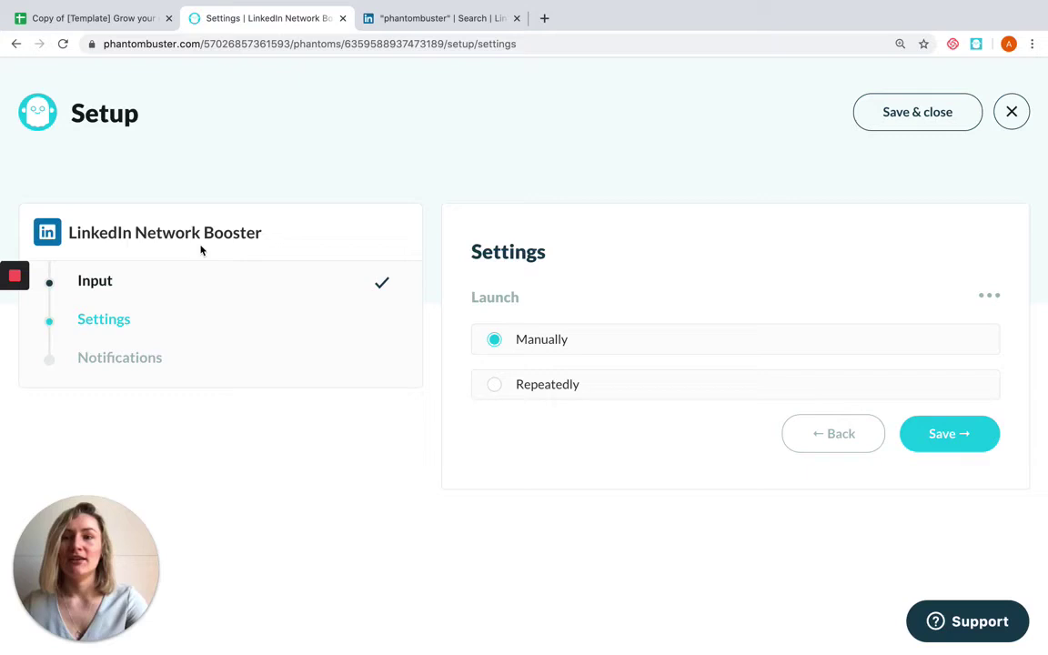
Step: Check the Network Booster launch settings in the Master sheet, then set the phantom to launch repeatedly 6 times per day and save
click(120, 16)
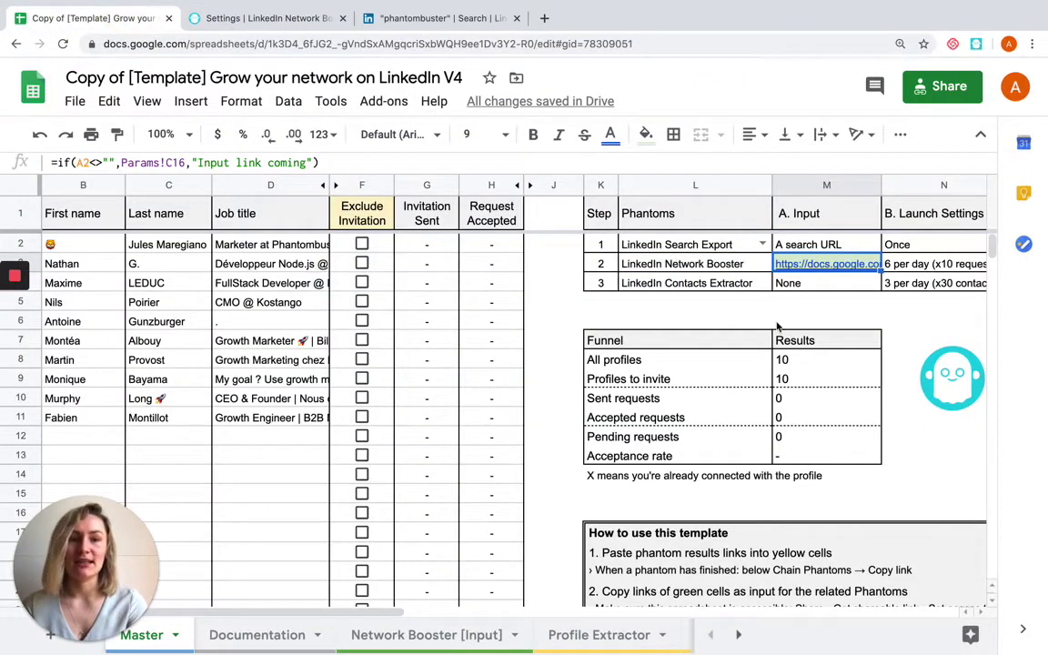
scroll(782, 326, right, 1)
scroll(783, 326, right, 1)
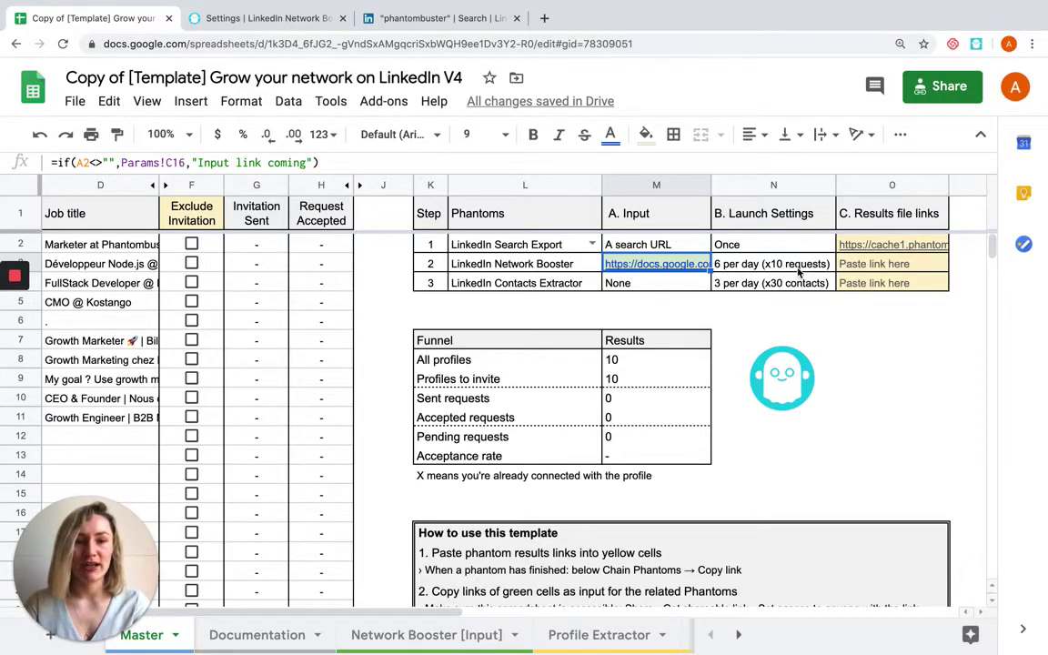
click(241, 22)
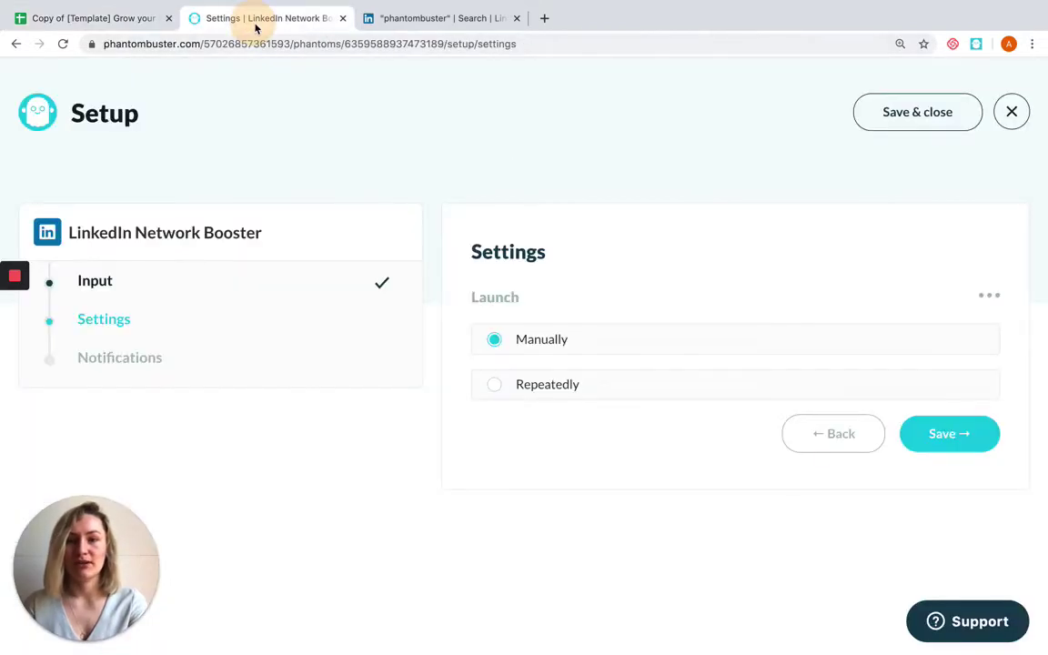
click(495, 391)
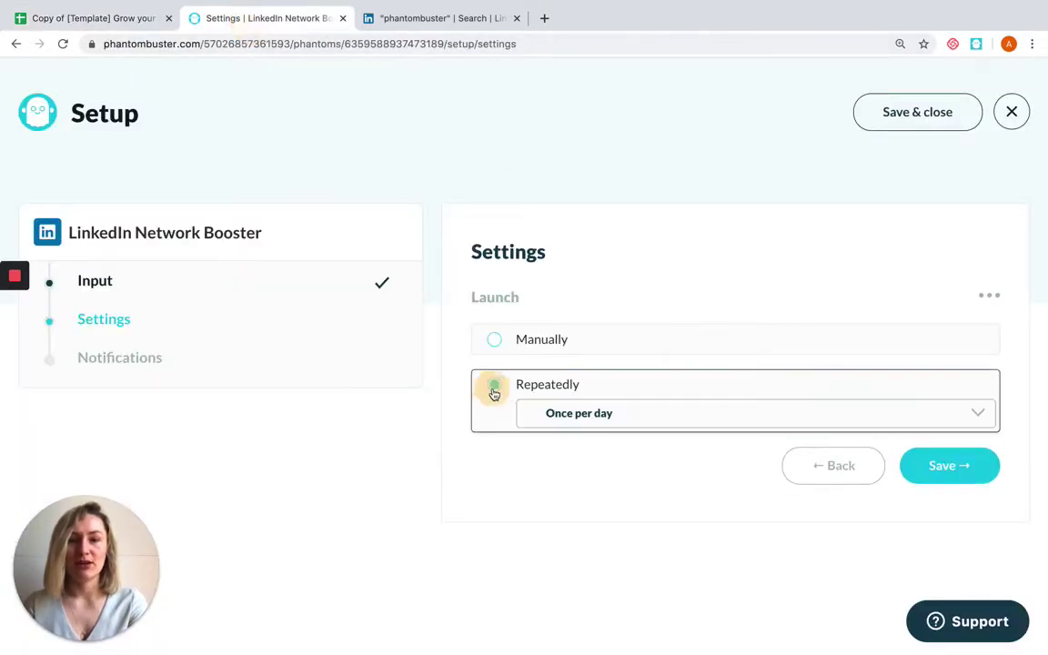
click(598, 414)
click(575, 474)
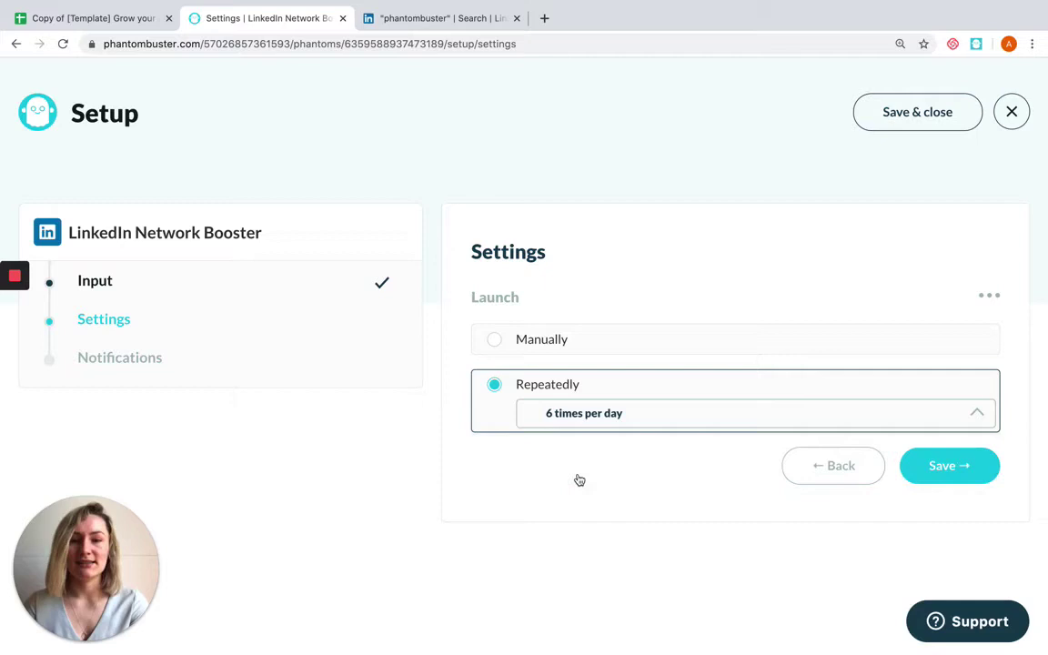
click(950, 470)
Step: Save the notifications as None and launch the LinkedIn Network Booster phantom
click(957, 499)
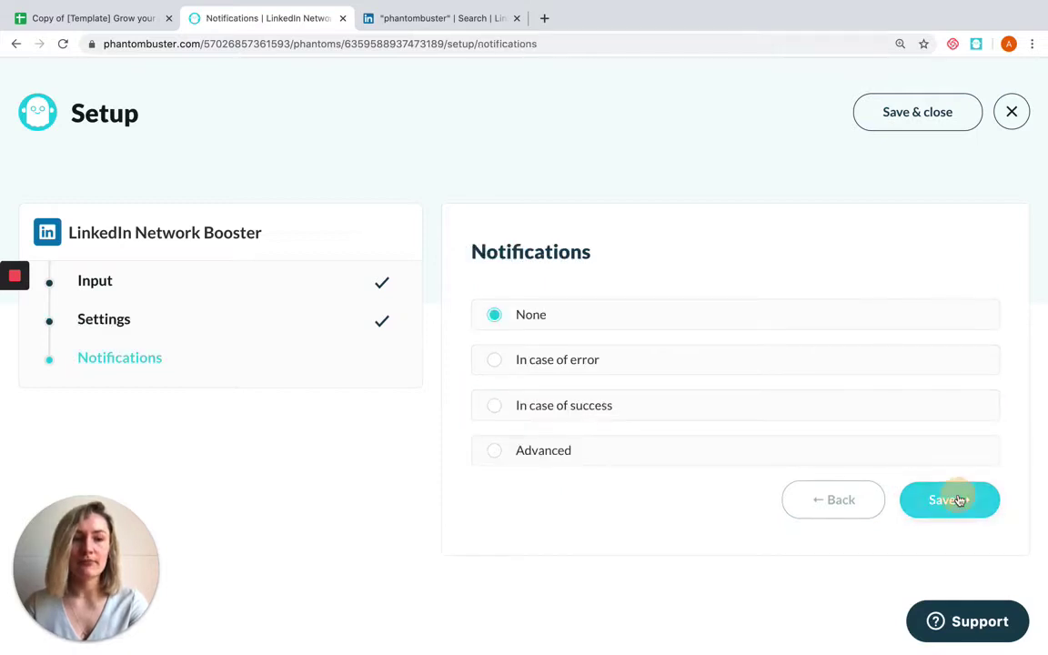
click(933, 343)
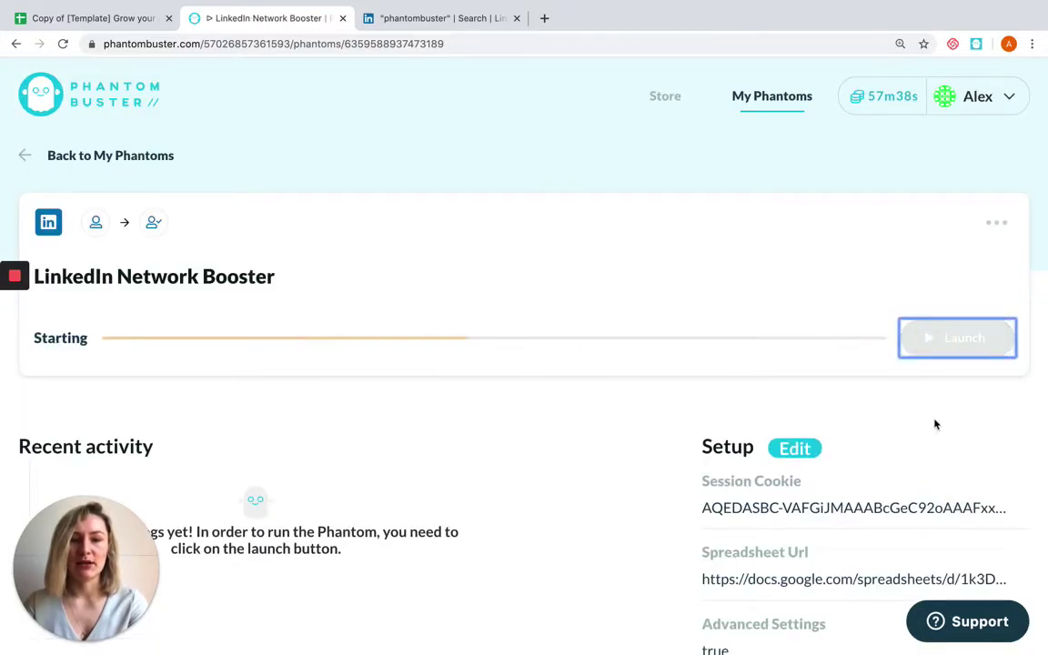
scroll(930, 421, down, 1)
scroll(927, 413, down, 1)
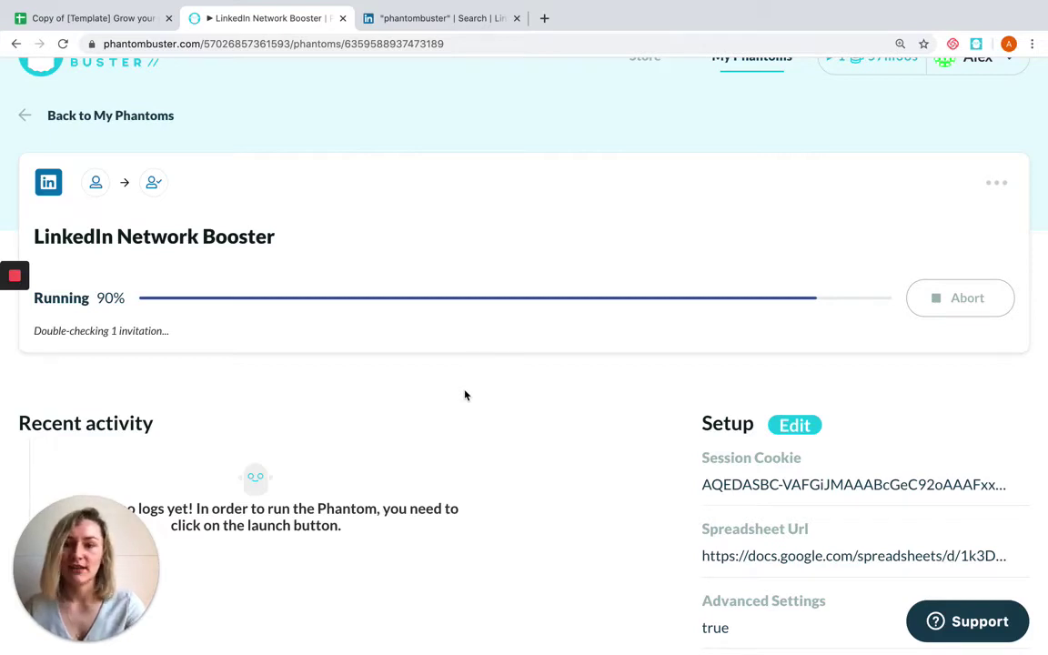
scroll(465, 394, down, 1)
scroll(465, 395, down, 1)
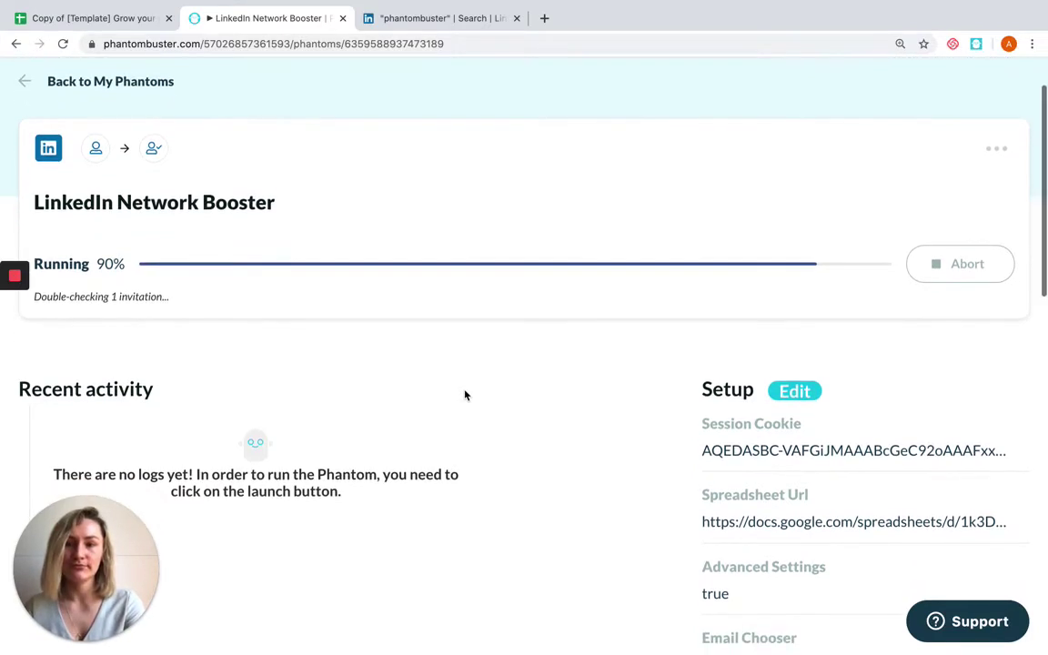
scroll(465, 395, down, 5)
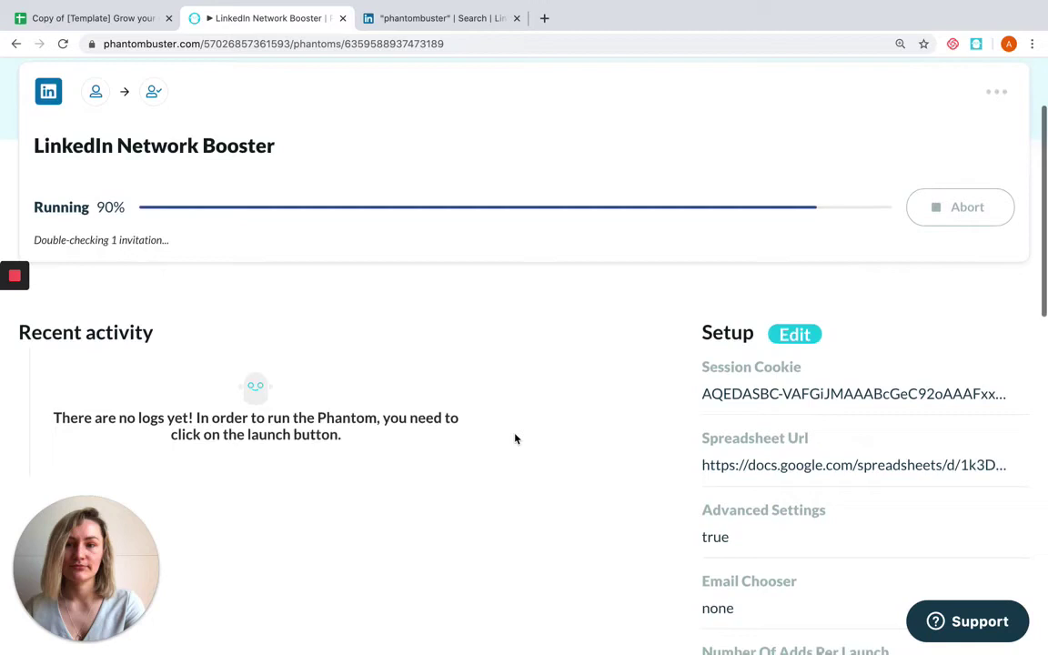
Step: Copy the Network Booster results link and paste it into cell O3 of the Master sheet
scroll(515, 439, up, 2)
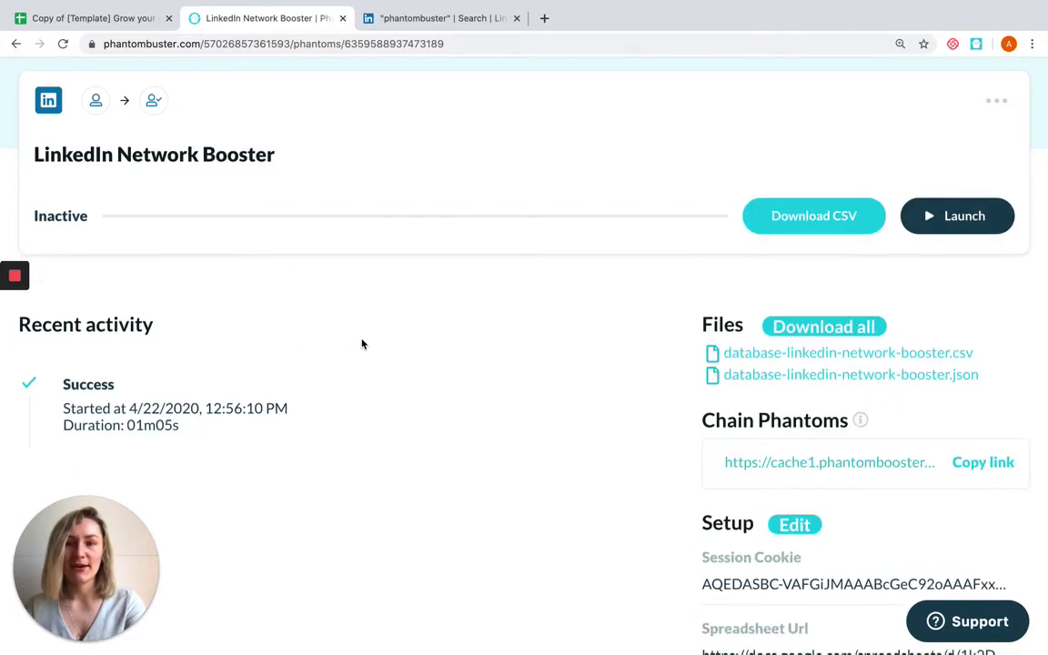
scroll(382, 337, down, 1)
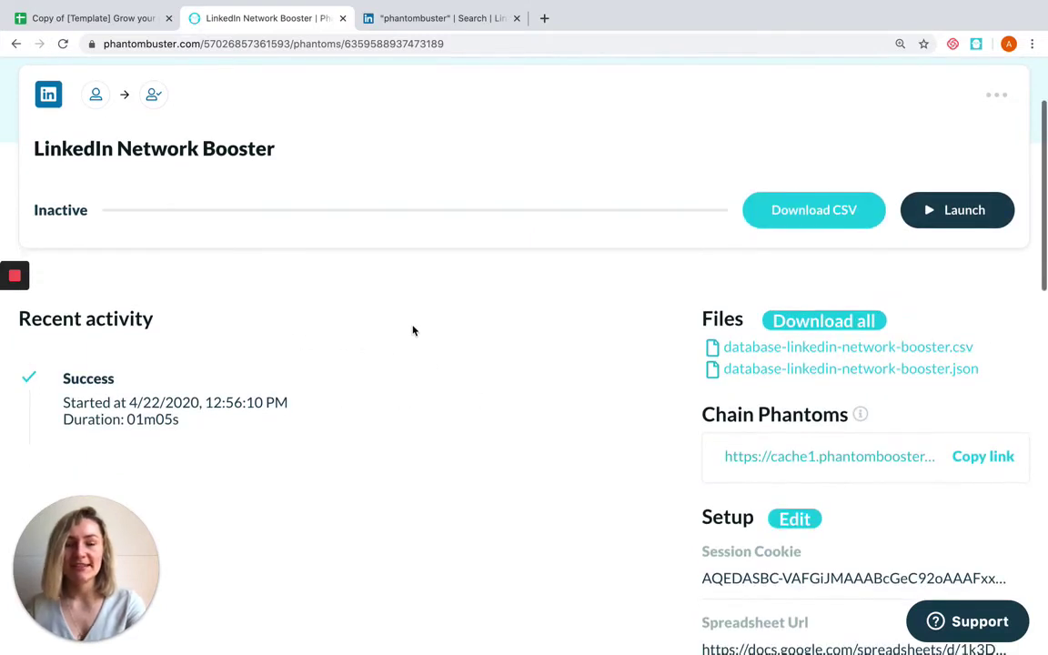
click(978, 460)
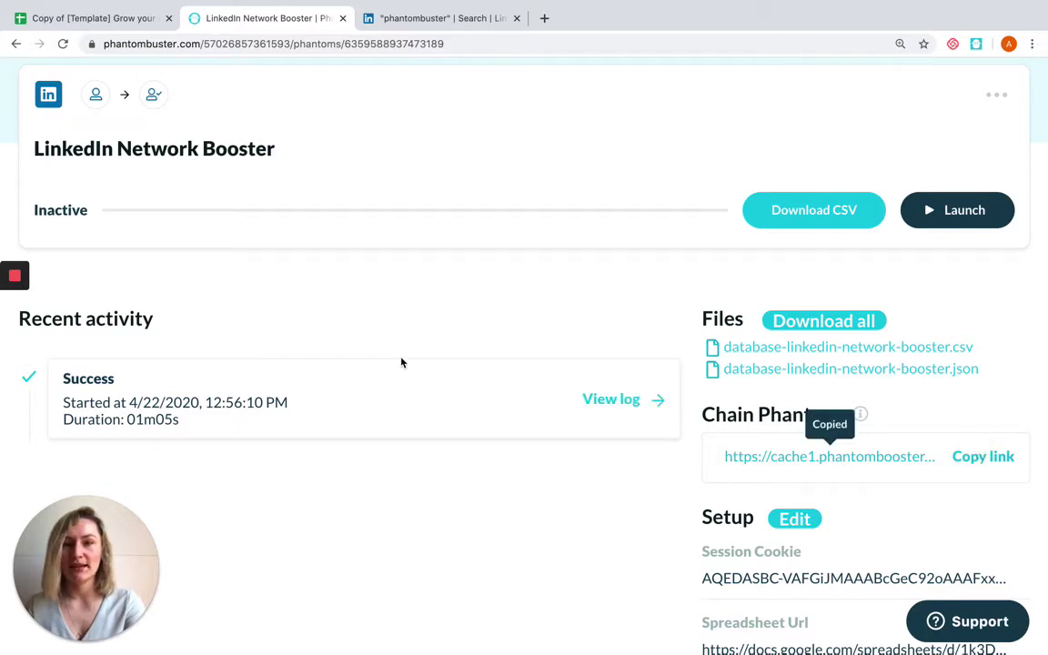
click(113, 18)
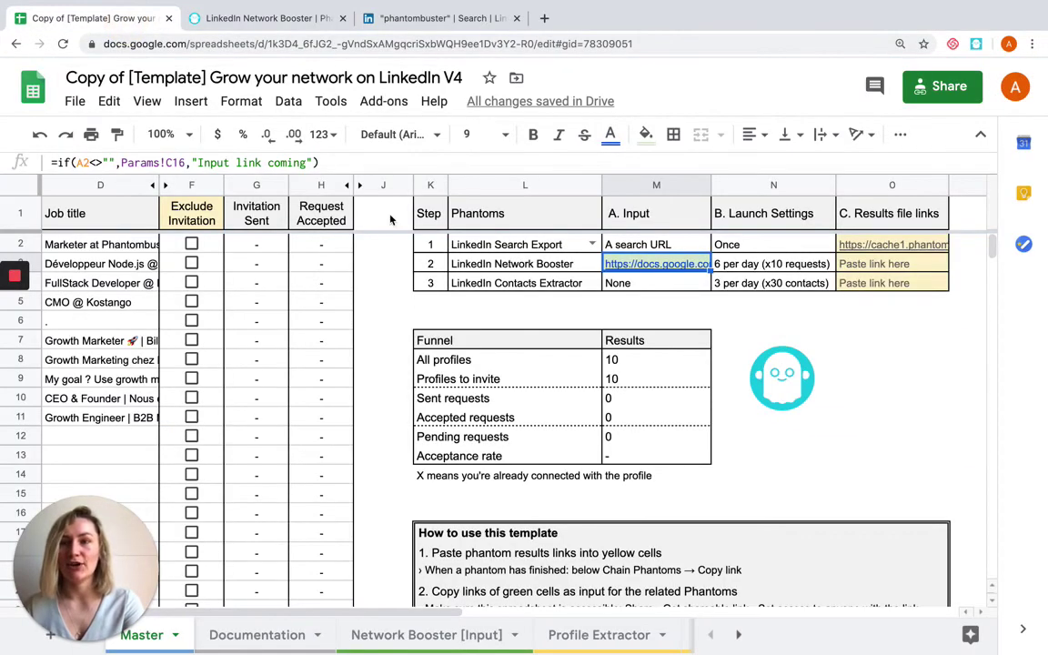
click(877, 264)
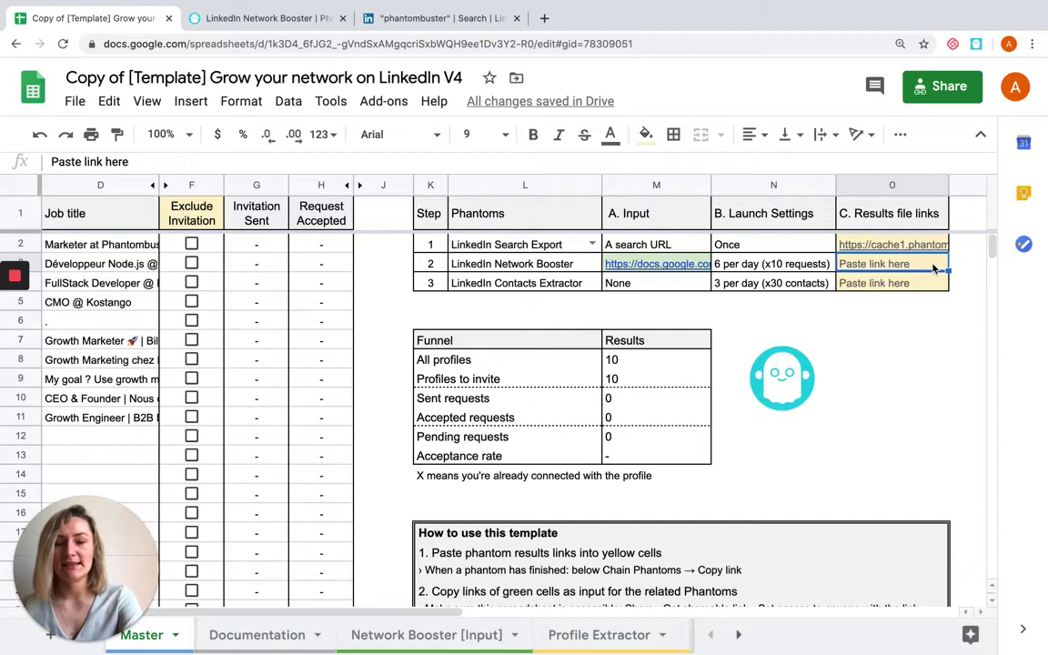
key(ctrl+v)
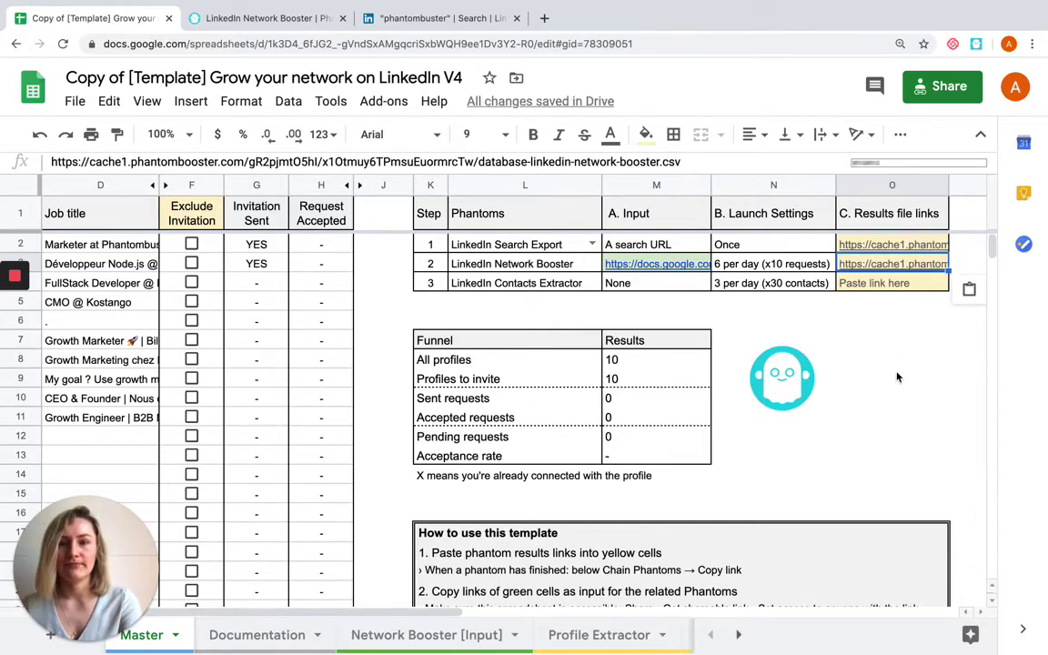
scroll(897, 376, left, 5)
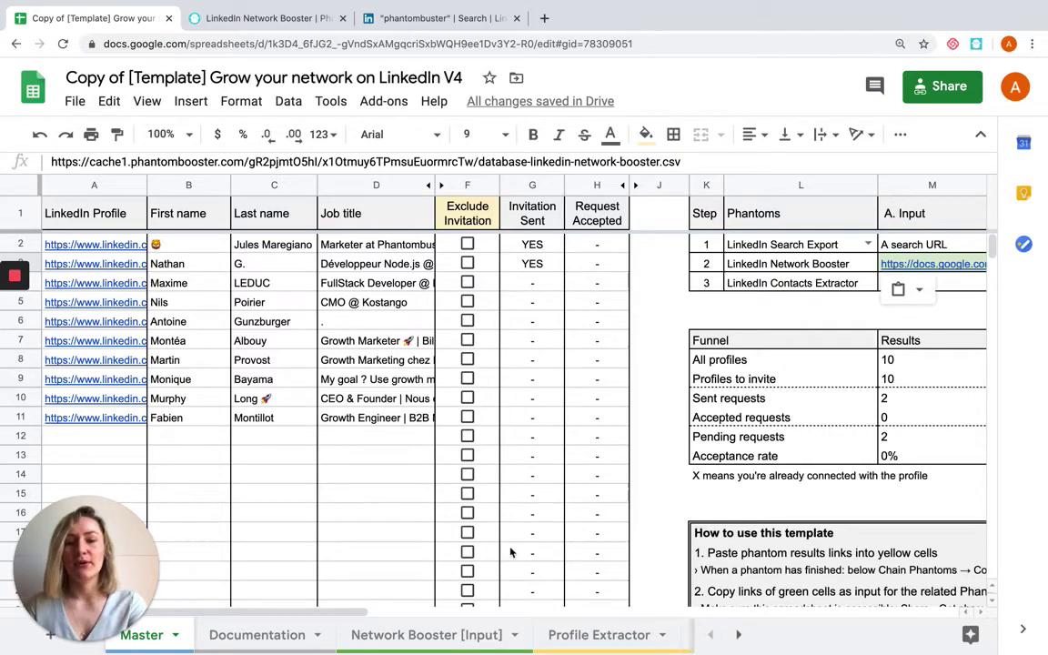
Step: Review the LinkedIn Contacts Extractor row in the sheet, then find that phantom in Phantombuster's LinkedIn store by searching "cont" and start its setup
scroll(535, 636, right, 3)
scroll(537, 639, right, 3)
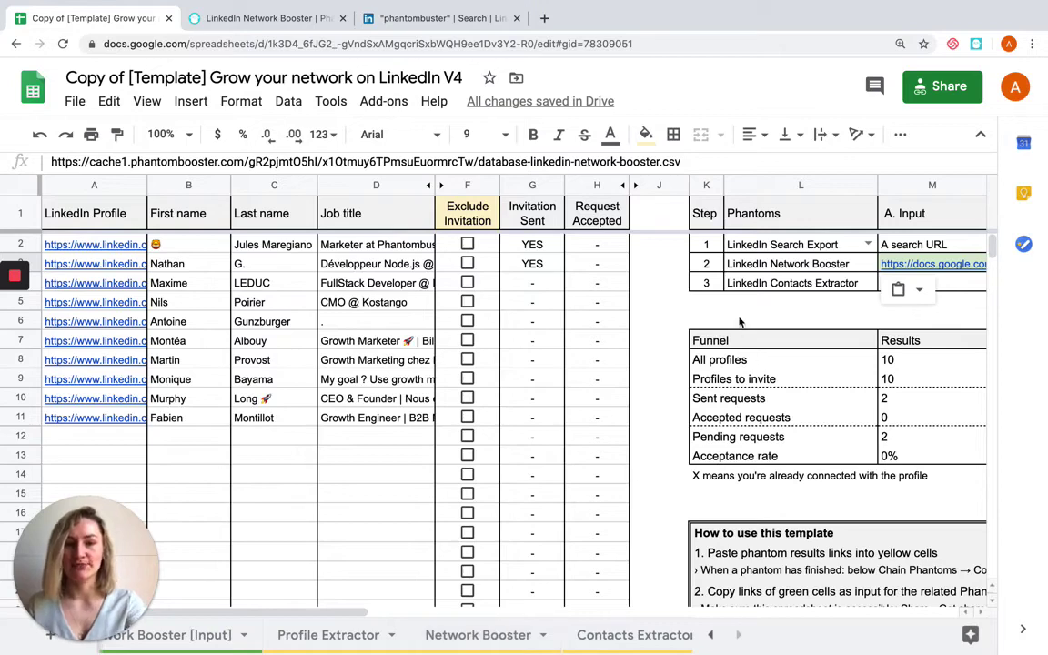
scroll(740, 322, right, 3)
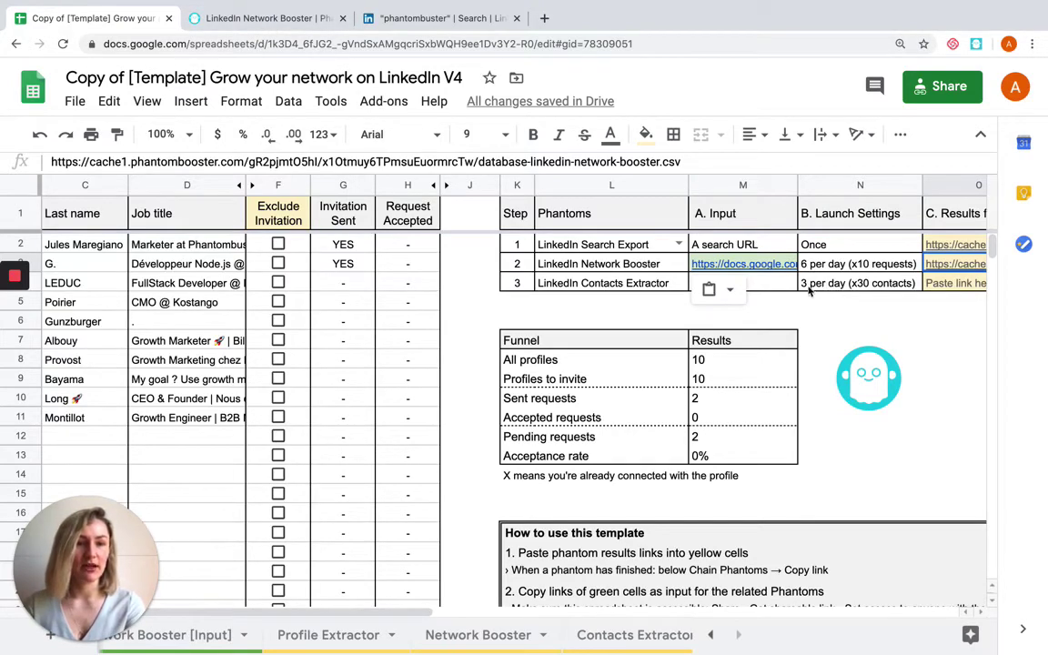
click(209, 18)
scroll(262, 176, up, 3)
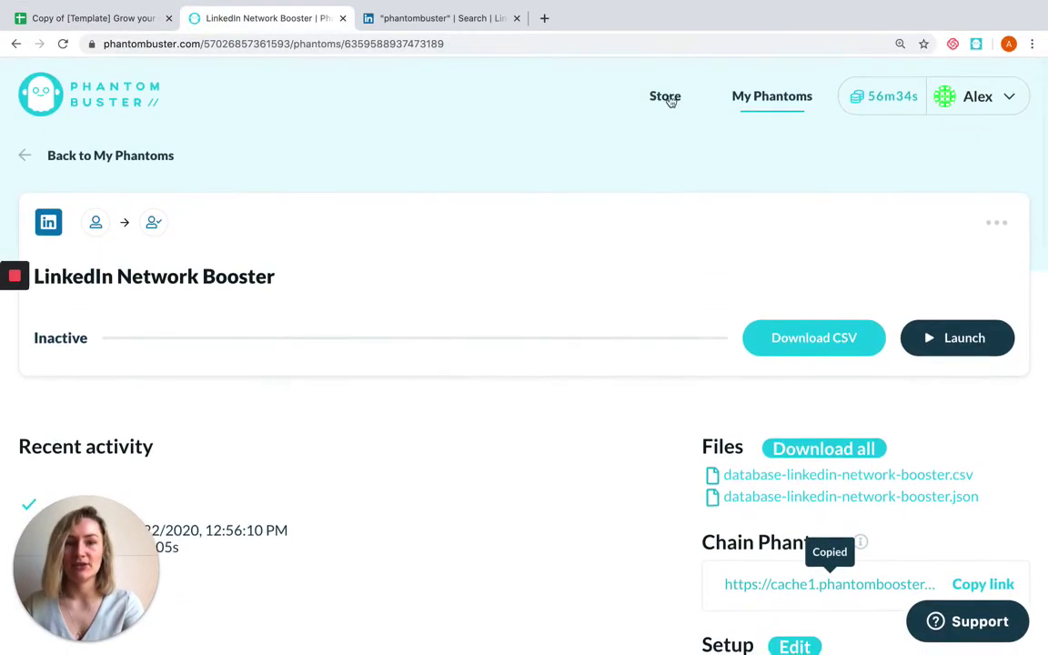
click(668, 98)
click(78, 414)
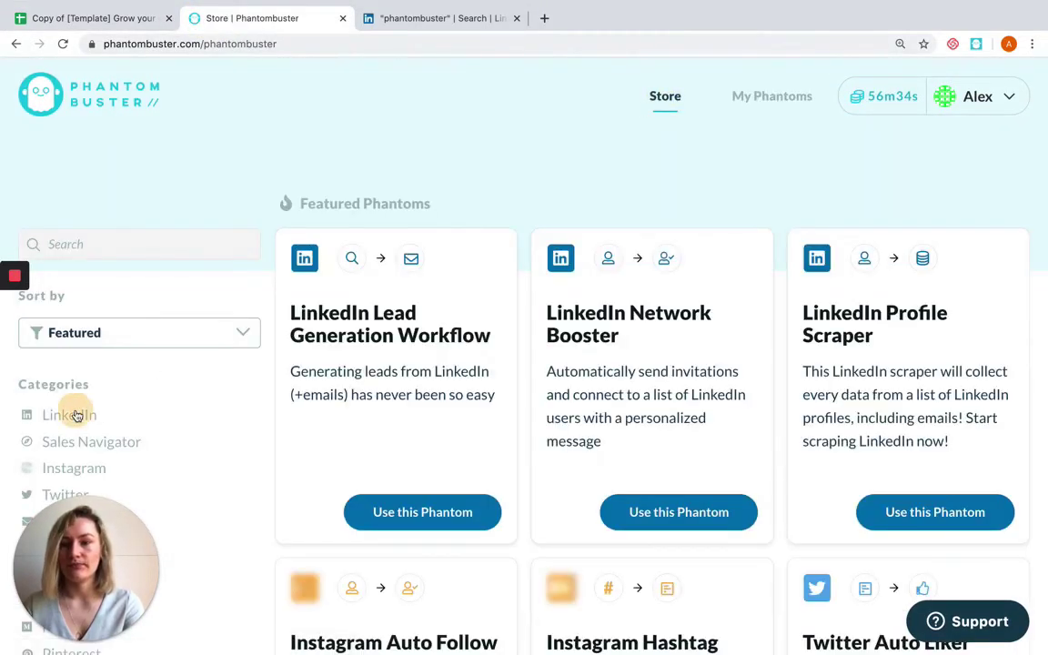
click(140, 246)
text(cont)
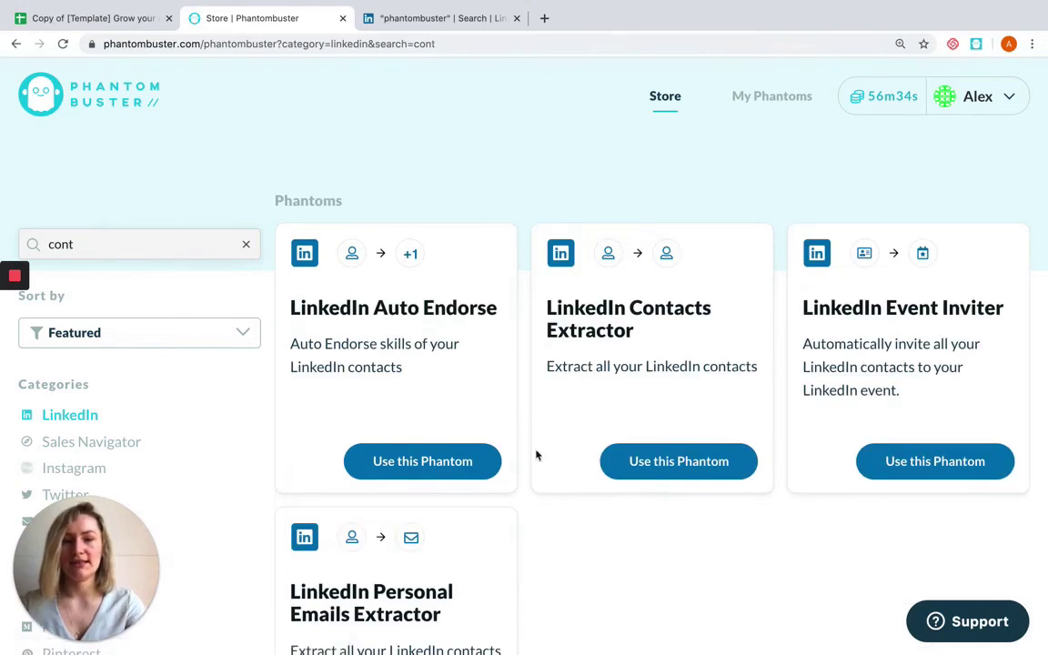
click(674, 460)
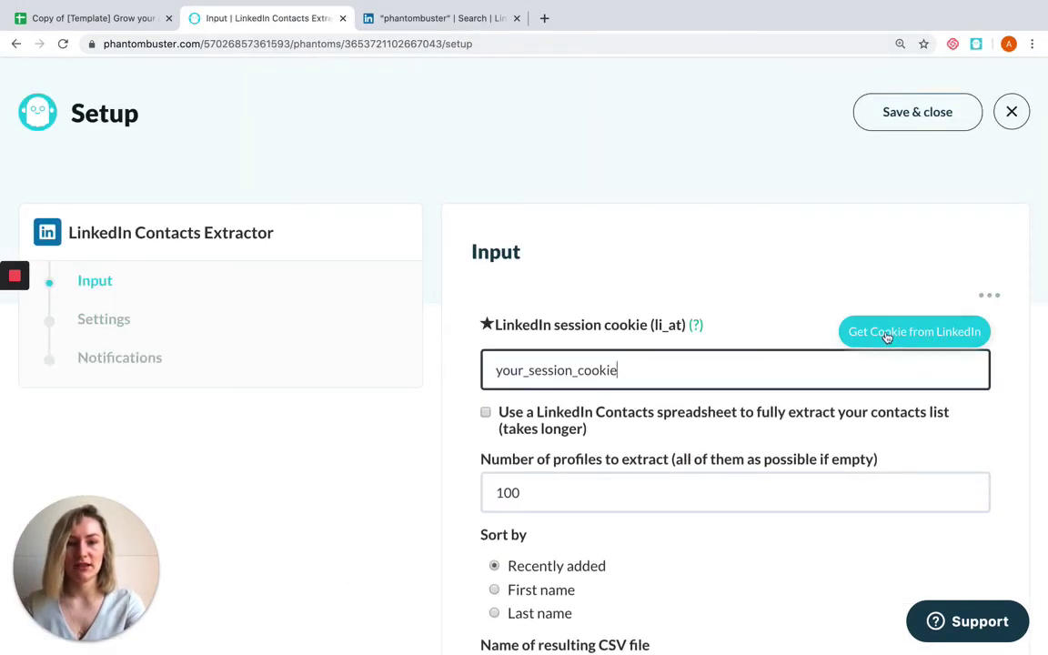
Step: Fill in the LinkedIn session cookie and set the number of profiles to extract to 30
click(887, 333)
scroll(713, 333, down, 2)
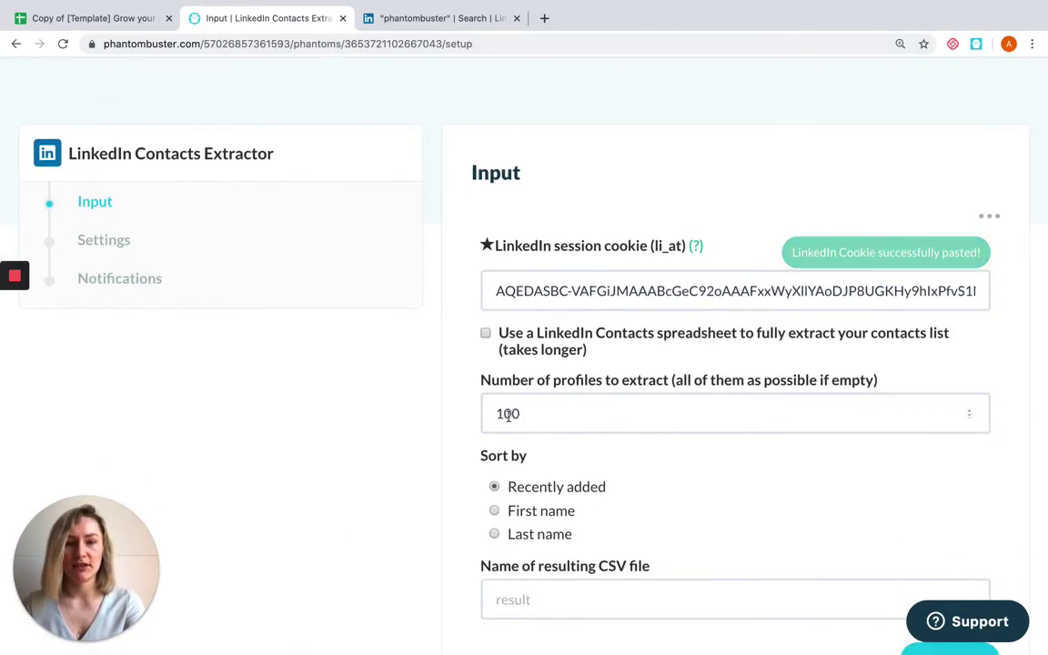
click(508, 416)
key(BackSpace)
key(BackSpace)
text(30)
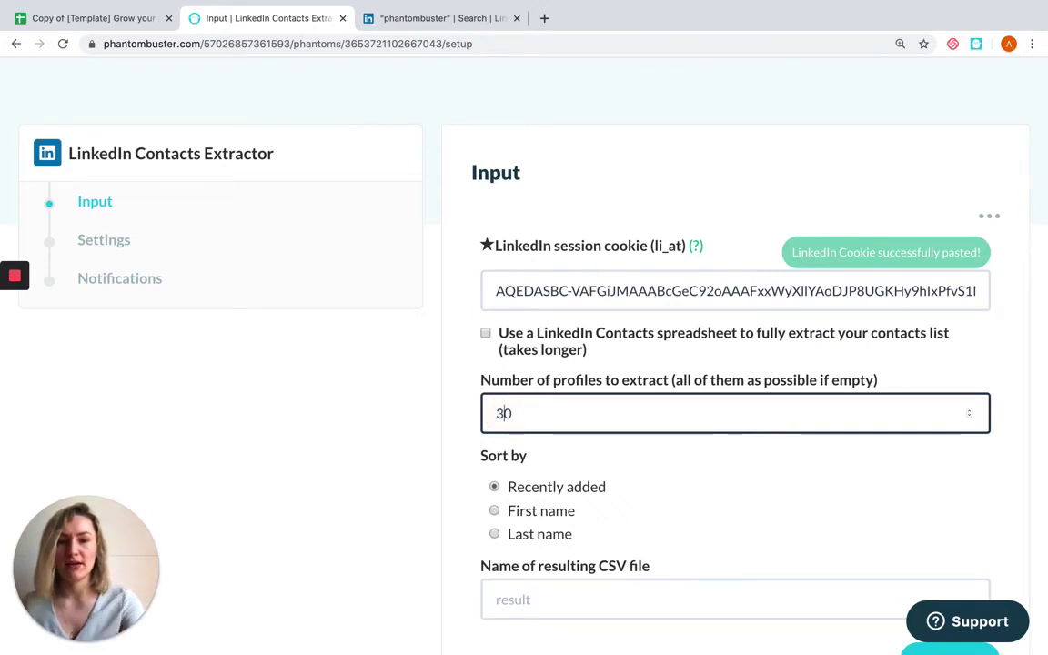
Step: Keep the Contacts Extractor's profiles sorted by Recently added and save the input settings
click(784, 510)
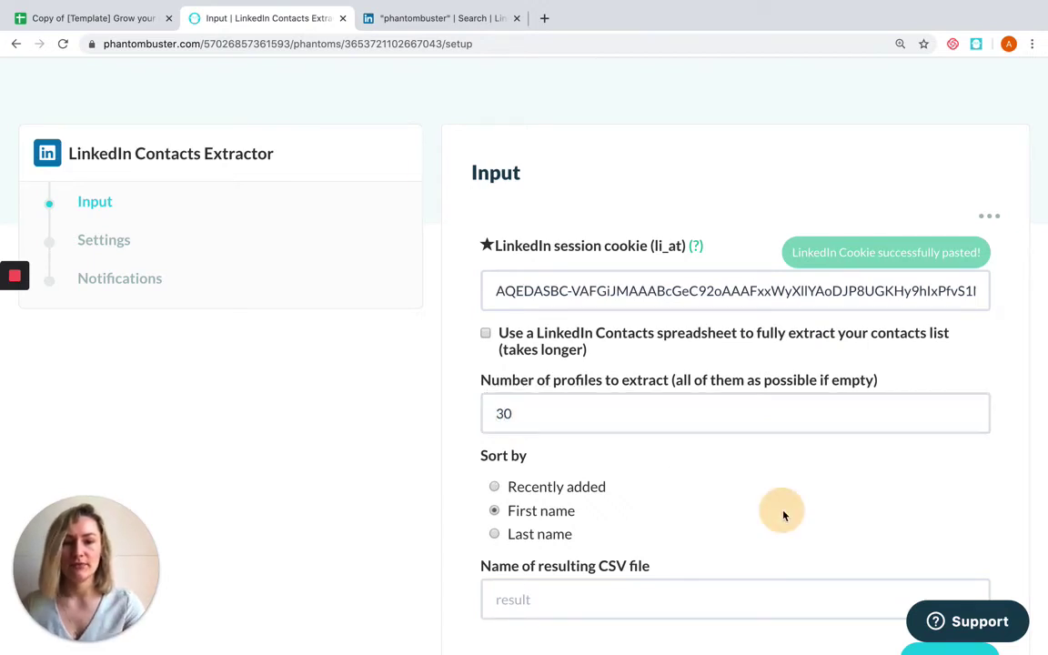
click(496, 488)
scroll(605, 473, down, 3)
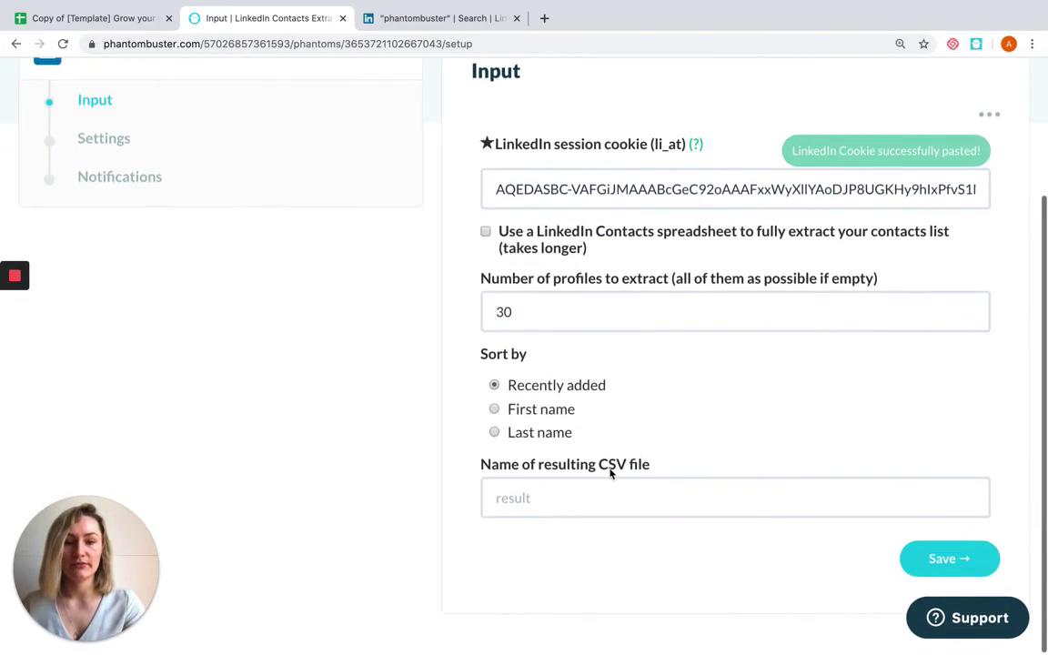
click(951, 563)
Step: Schedule the Contacts Extractor to launch repeatedly, thrice per day, and save the launch settings
click(500, 386)
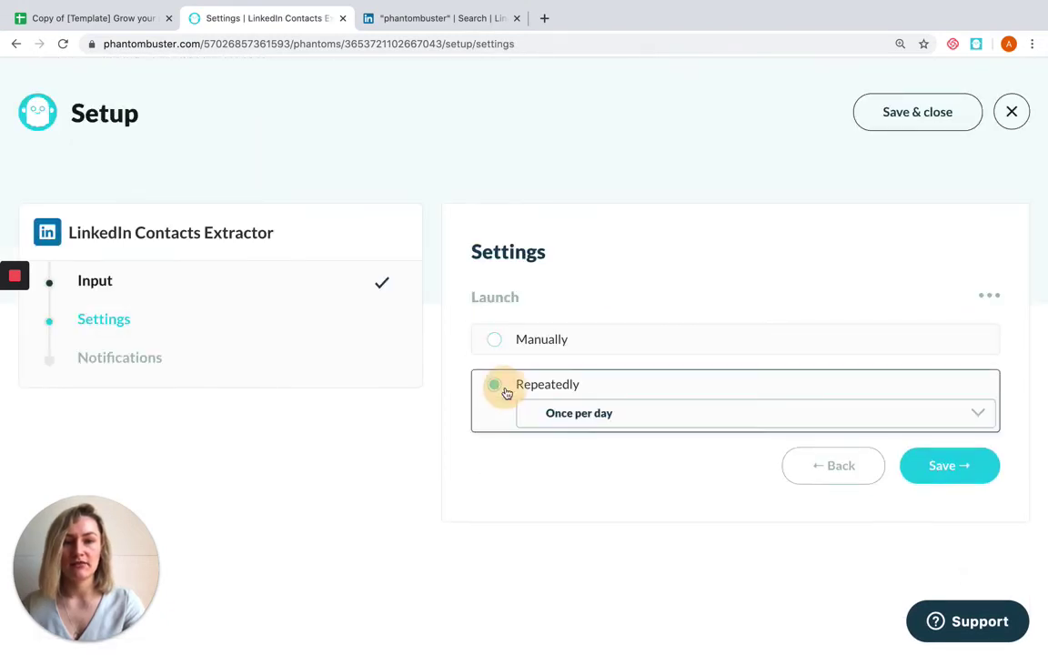
click(564, 413)
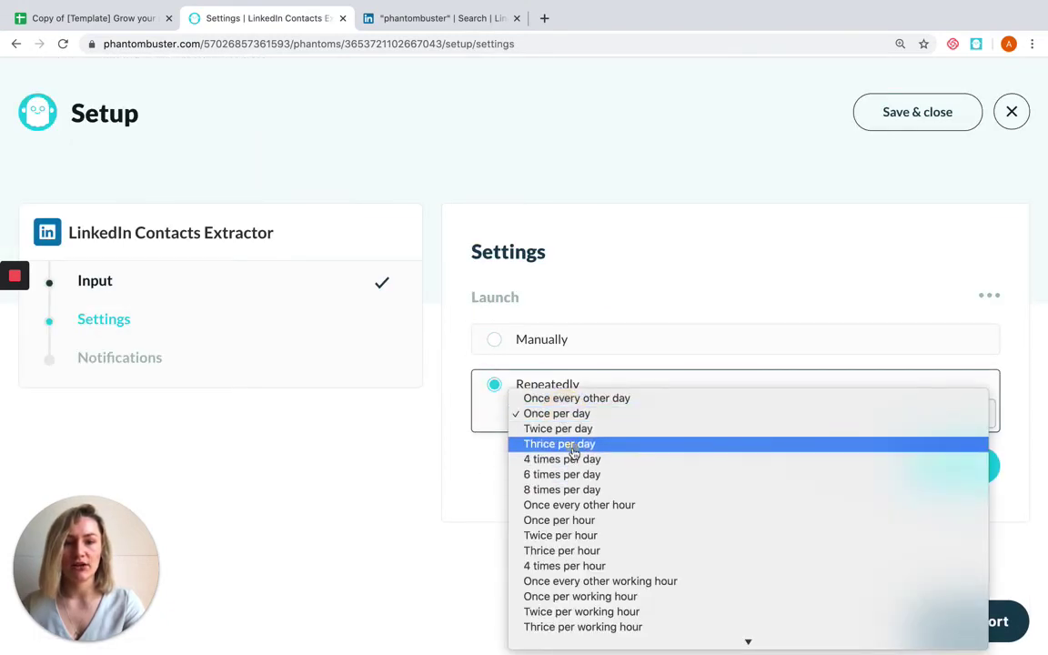
click(562, 444)
click(917, 477)
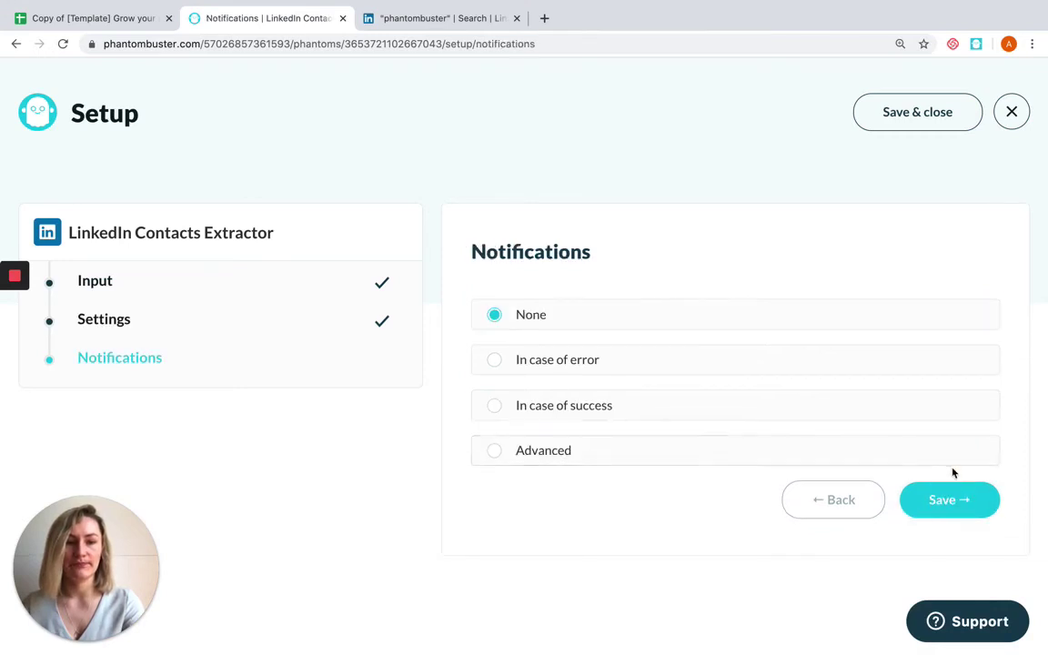
Step: Save the notifications as None and launch the LinkedIn Contacts Extractor phantom
click(951, 499)
click(951, 342)
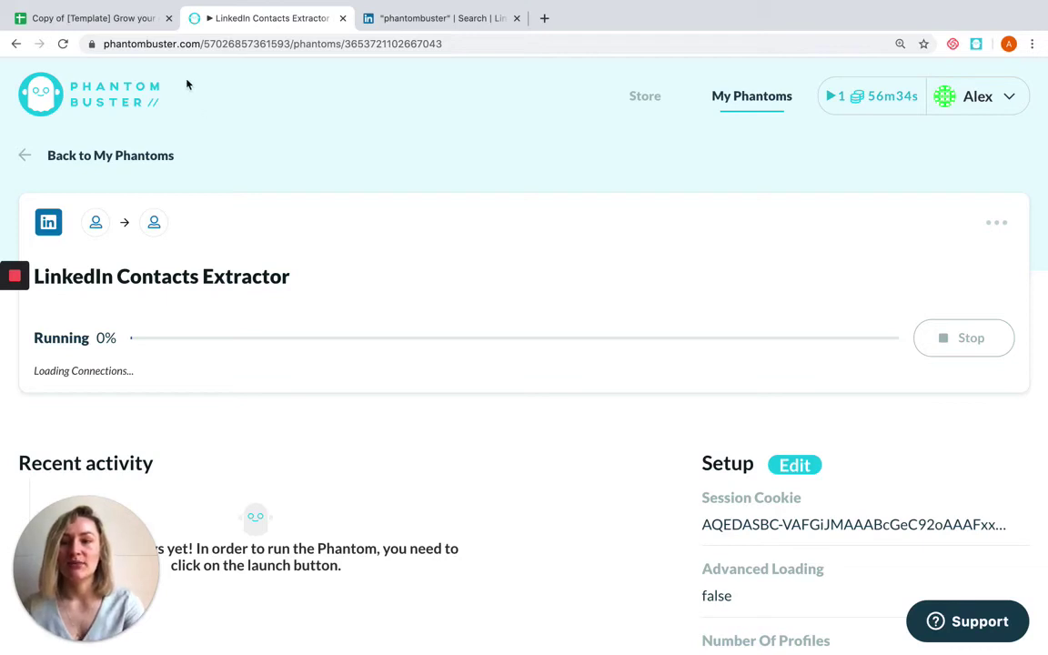
Step: Copy the finished Contacts Extractor's results link and paste it into cell O4 of the Google Sheets template's Master sheet
click(95, 20)
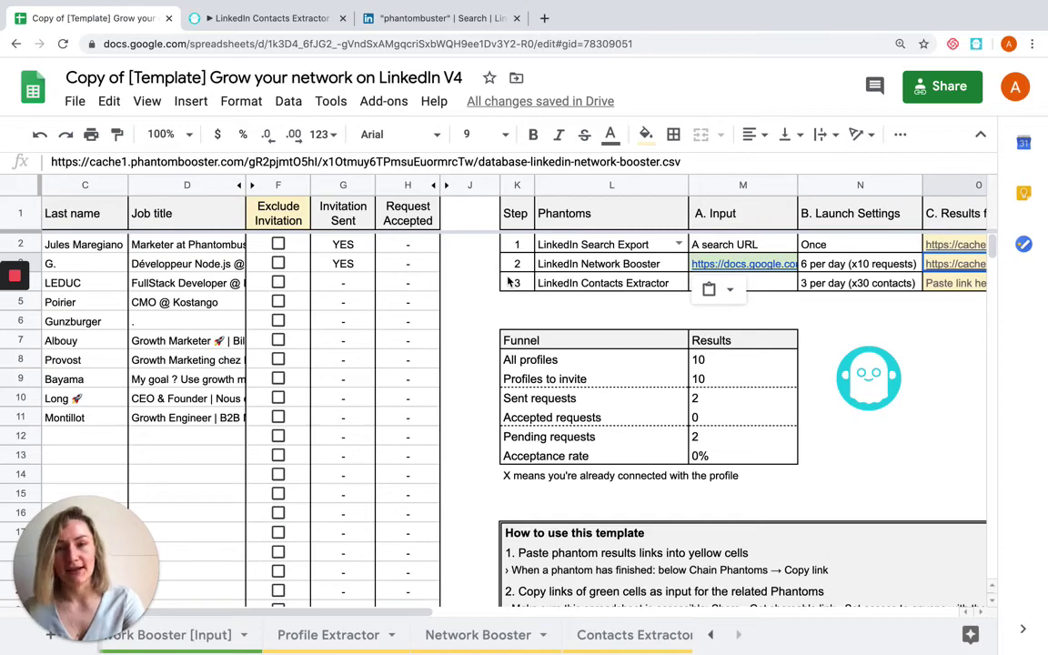
click(255, 20)
scroll(426, 357, down, 3)
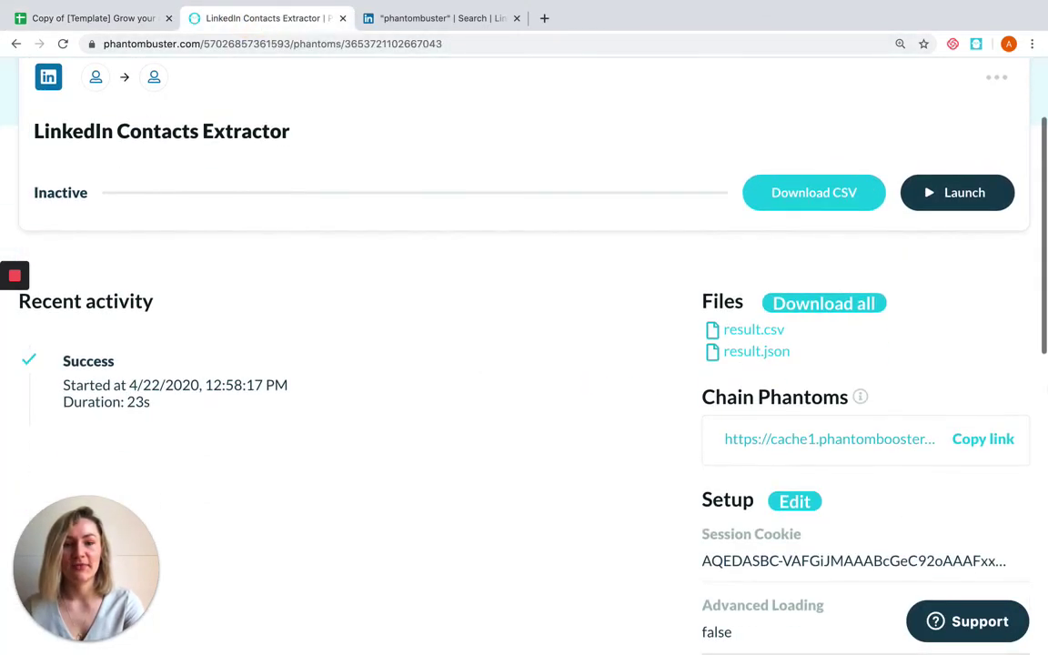
click(999, 440)
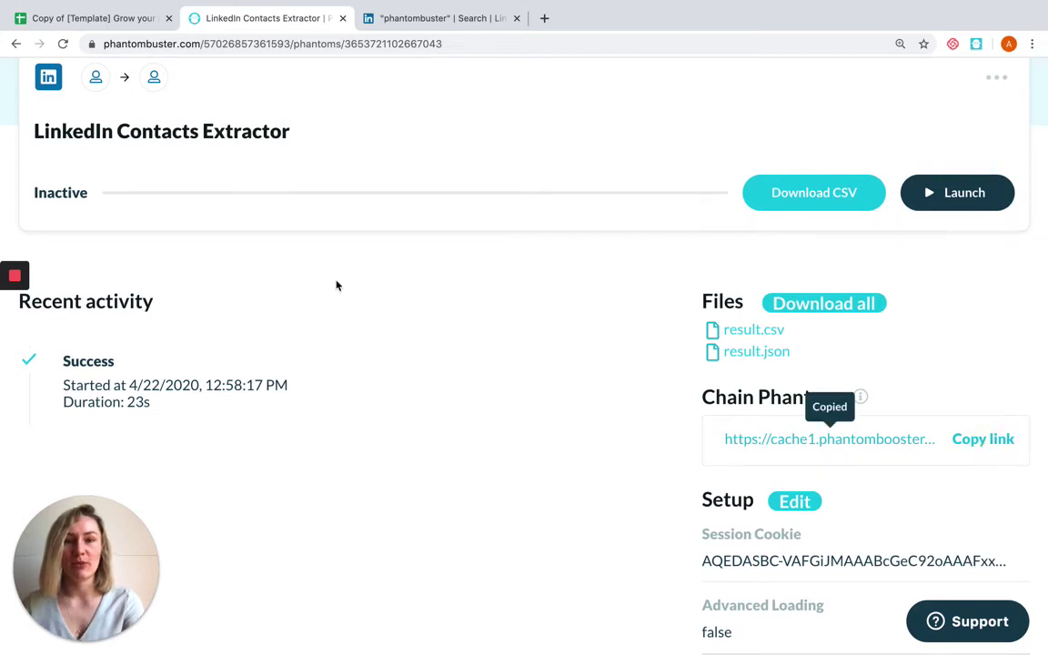
click(118, 20)
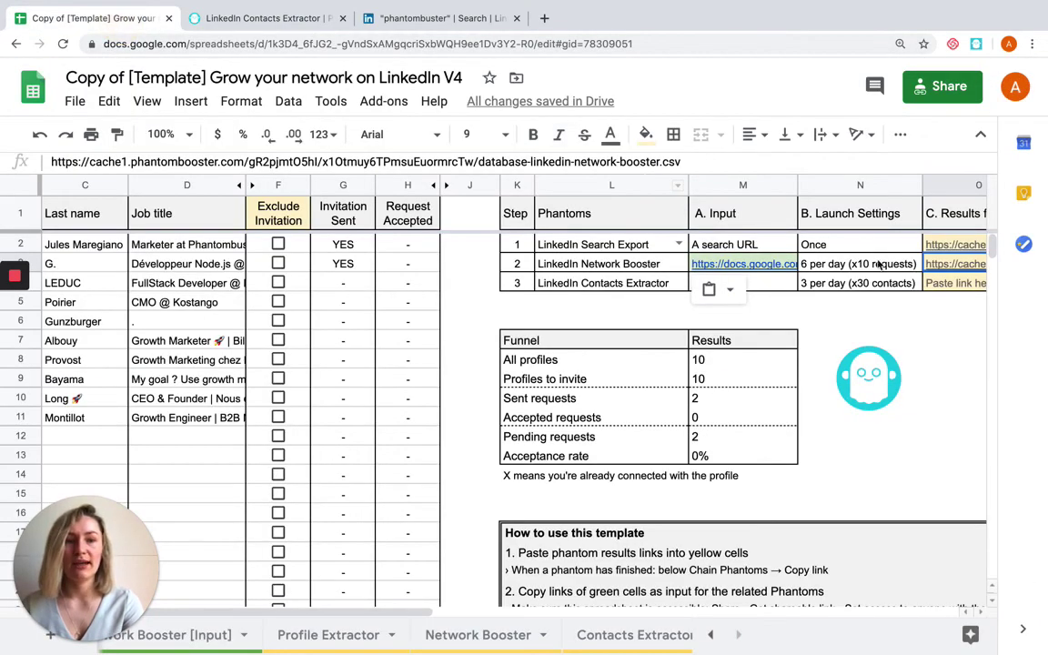
click(944, 284)
key(ctrl+v)
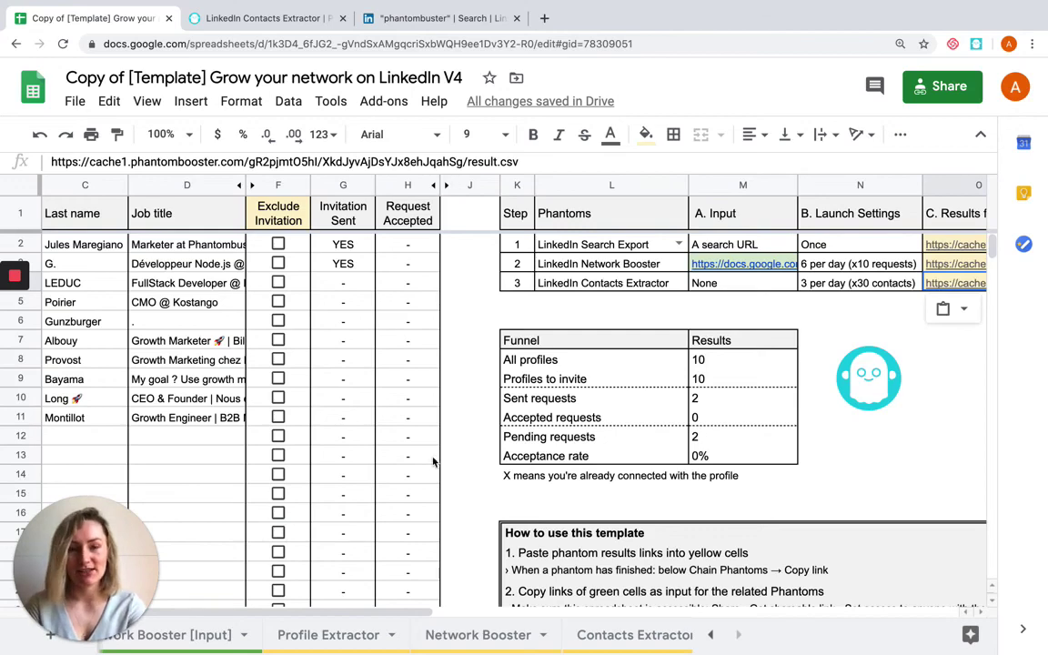
Step: Check the imported contacts in the Contacts Extractor sheet, then review the funnel, usage instructions and profile list in the Master sheet
click(597, 635)
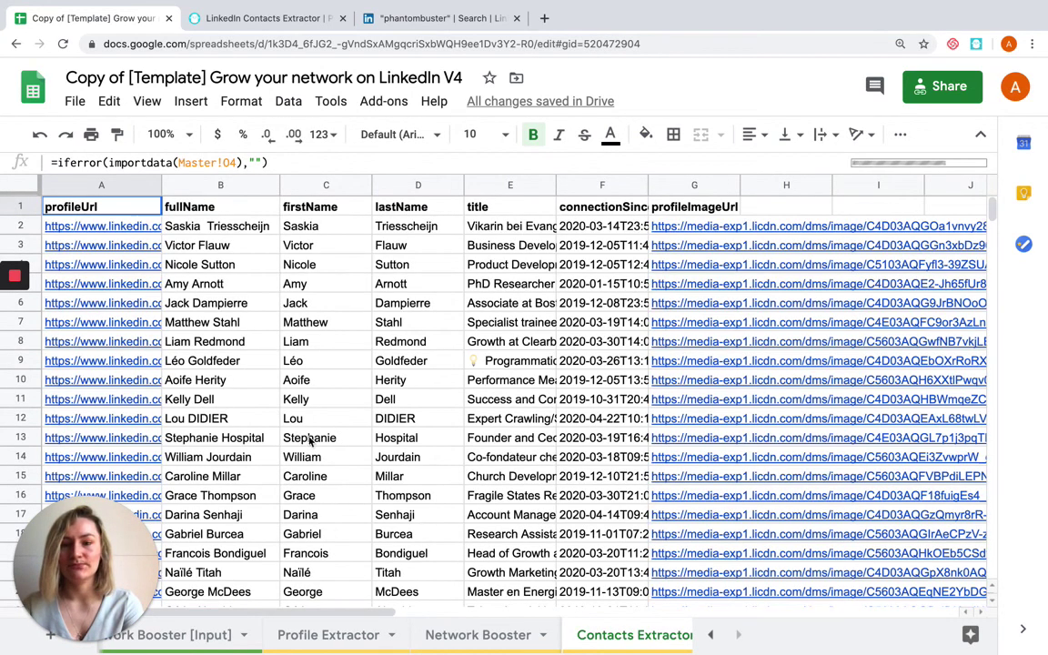
scroll(158, 645, left, 5)
click(146, 634)
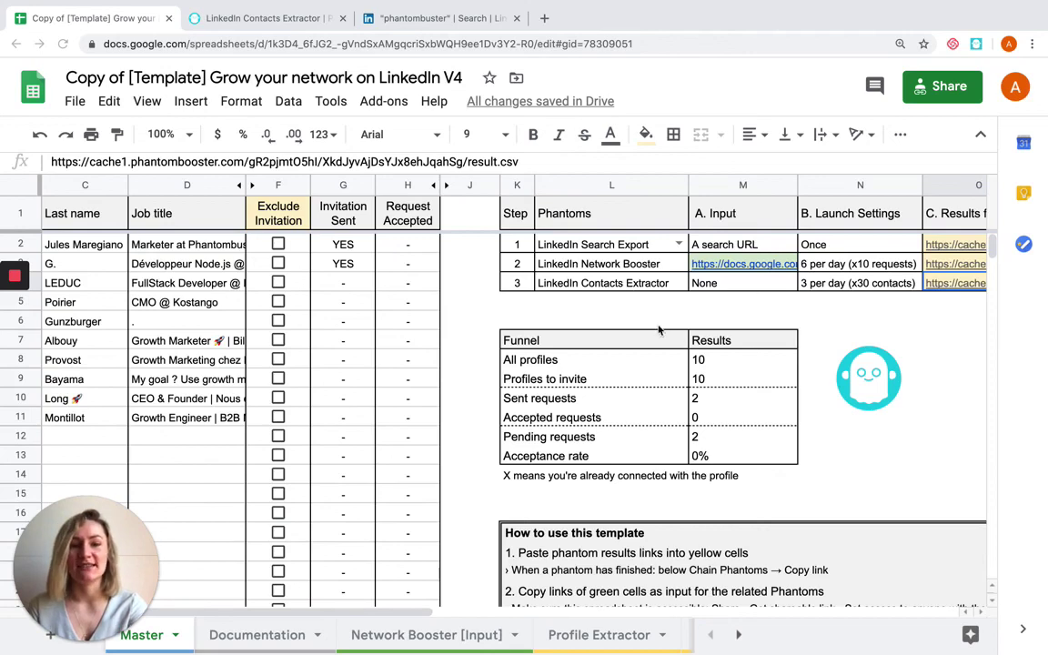
scroll(659, 329, down, 1)
scroll(628, 346, right, 2)
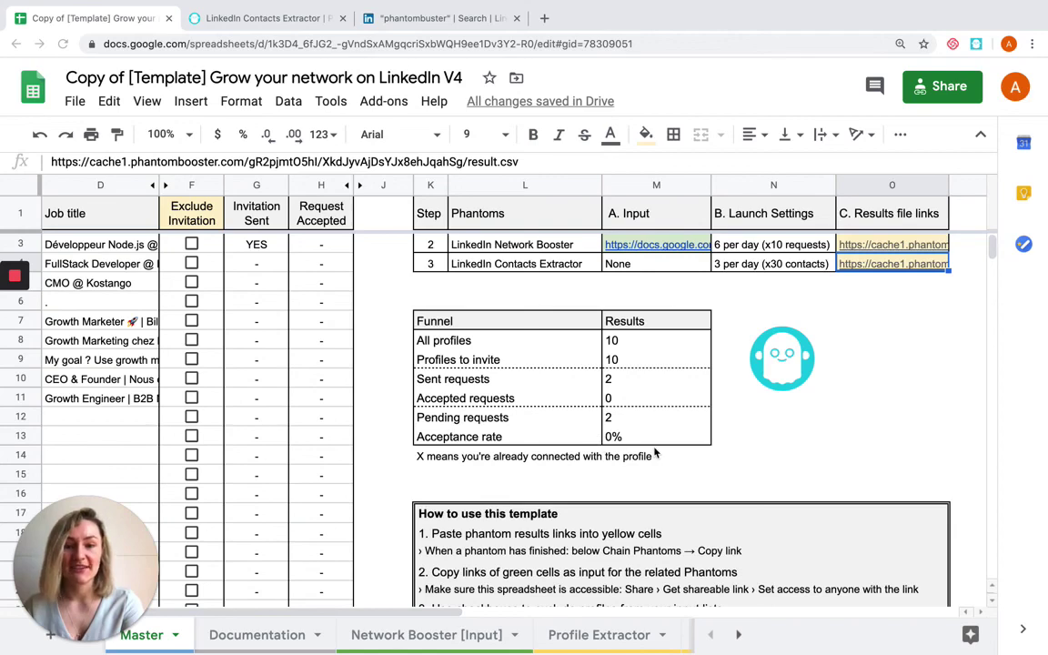
scroll(637, 436, down, 1)
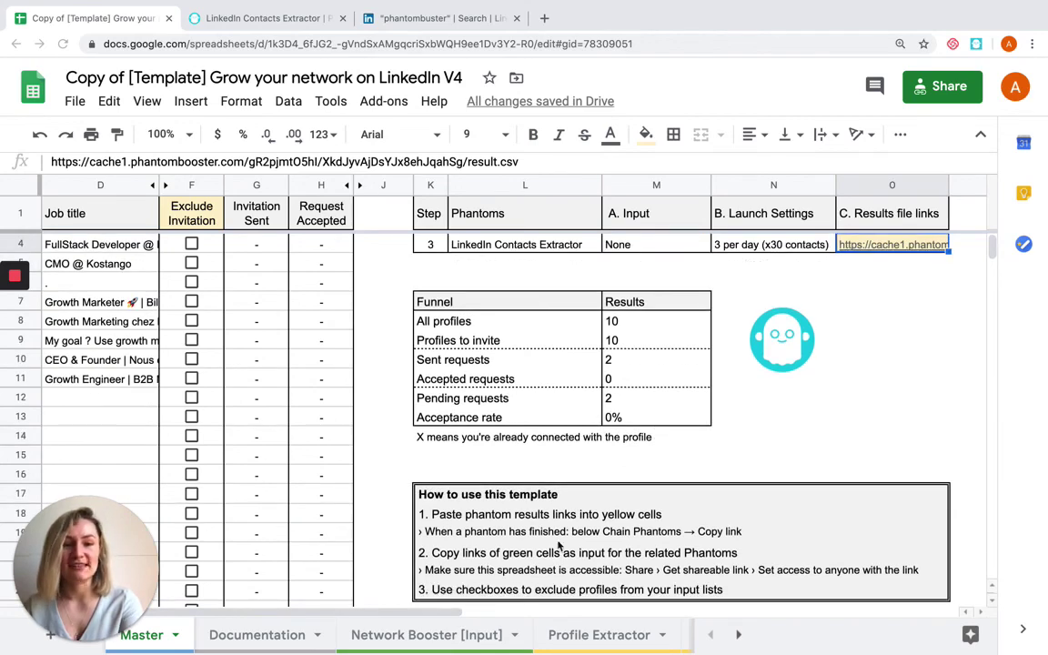
scroll(514, 593, up, 2)
scroll(515, 593, left, 1)
scroll(515, 593, left, 2)
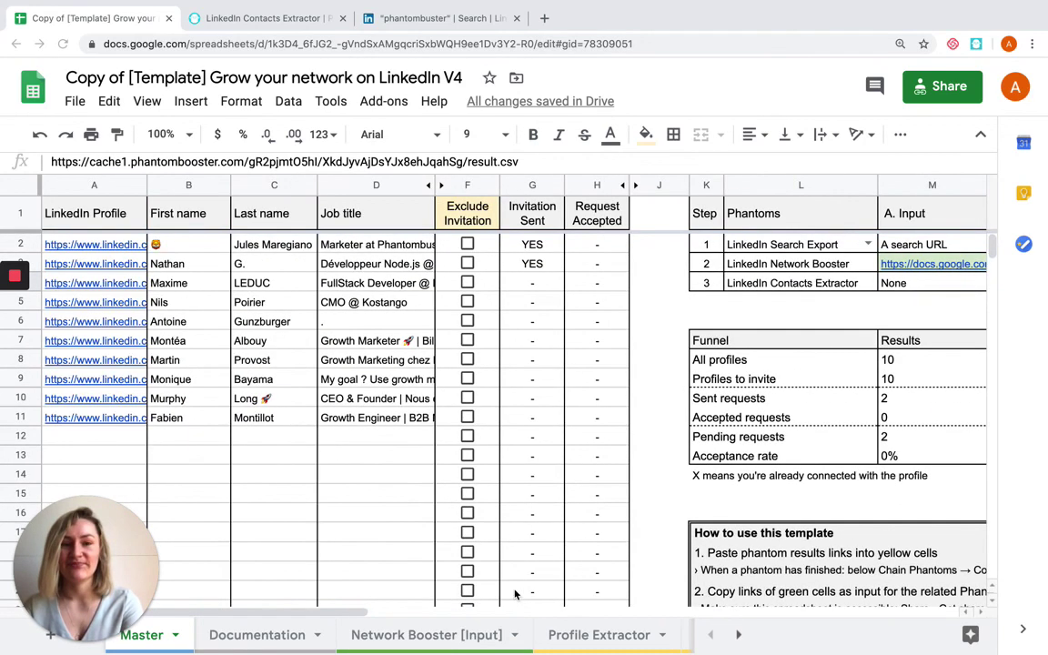